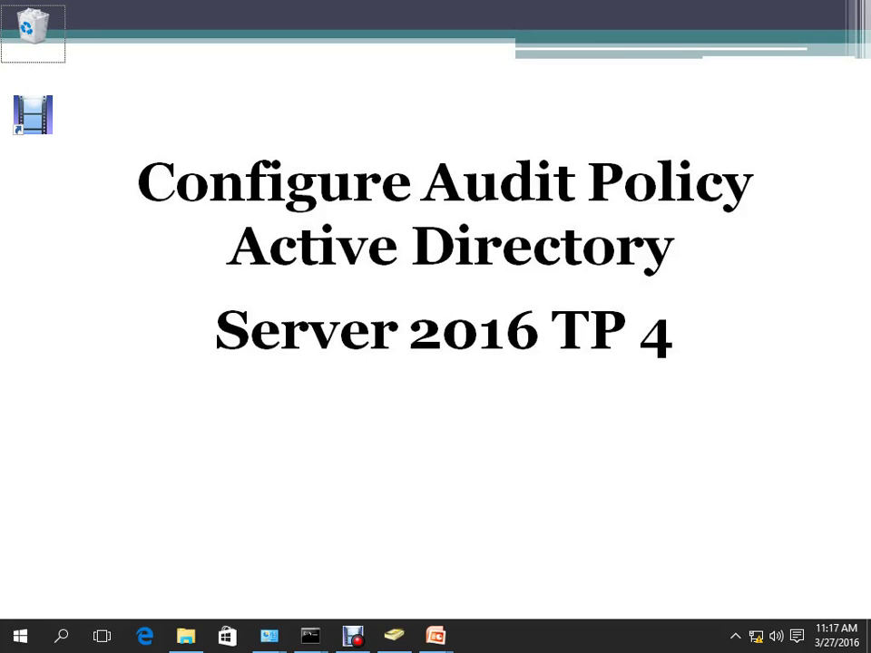
Open Group Policy Management from the Administrative Tools and collapse the Computer_OU branch of the Server.com domain.
{"action": "left_click", "coordinate": [20, 636]}
{"action": "left_click", "coordinate": [267, 302]}
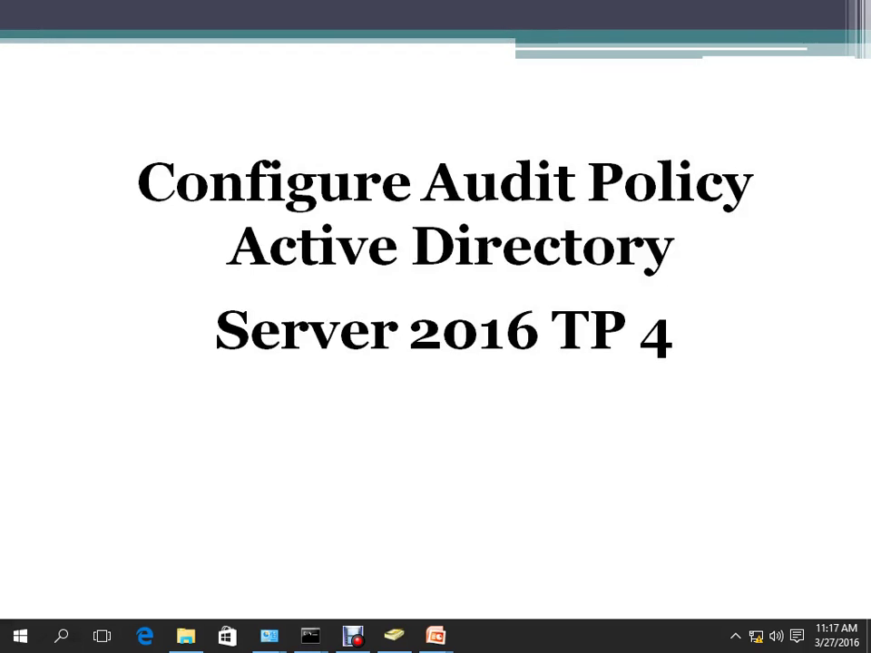
{"action": "double_click", "coordinate": [375, 425]}
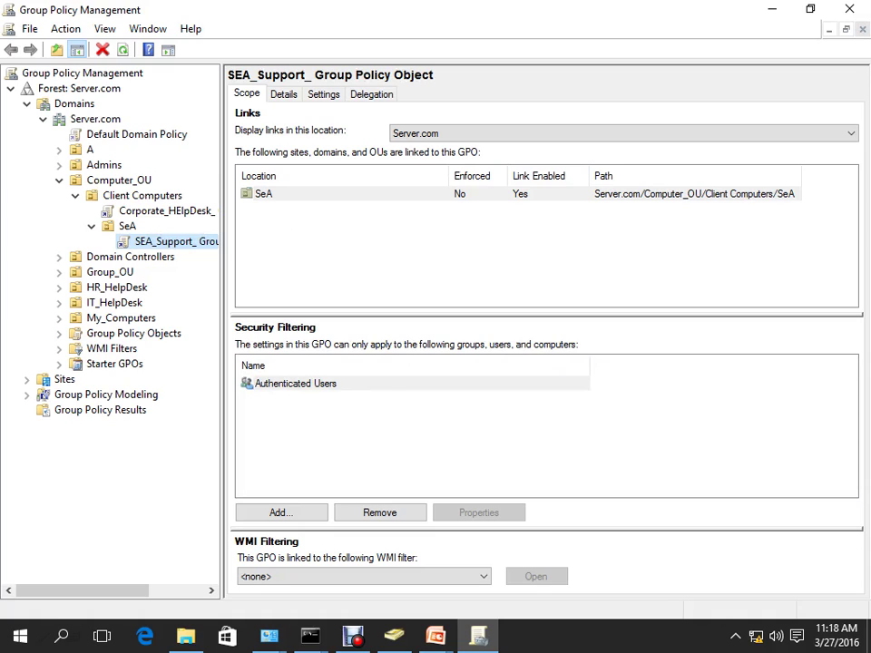
{"action": "left_click", "coordinate": [75, 196]}
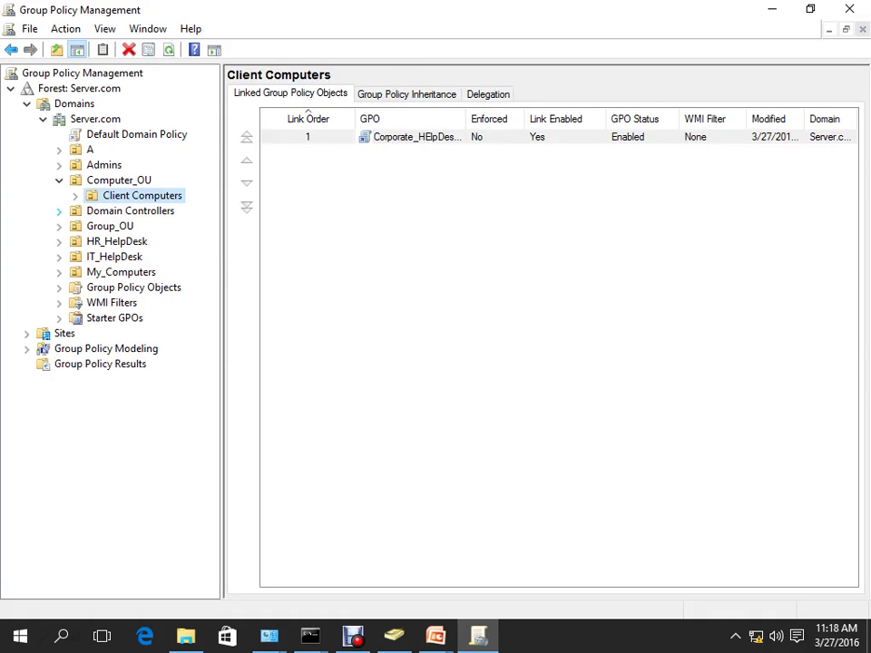
{"action": "left_click", "coordinate": [59, 181]}
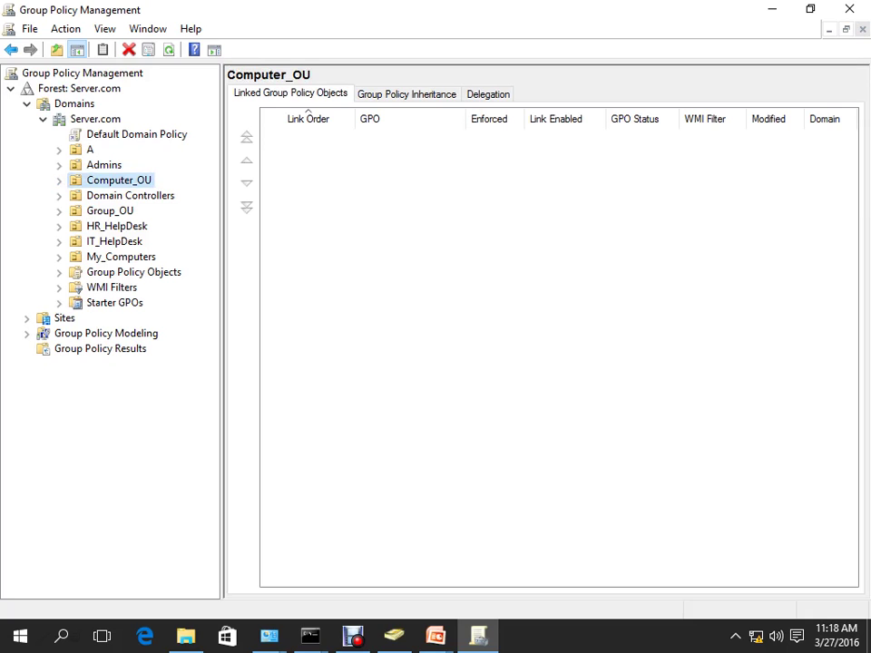
Create a Group Policy object named File_Server_Auditing under Group Policy Objects and widen the console tree.
{"action": "left_click", "coordinate": [59, 272]}
{"action": "right_click", "coordinate": [153, 272]}
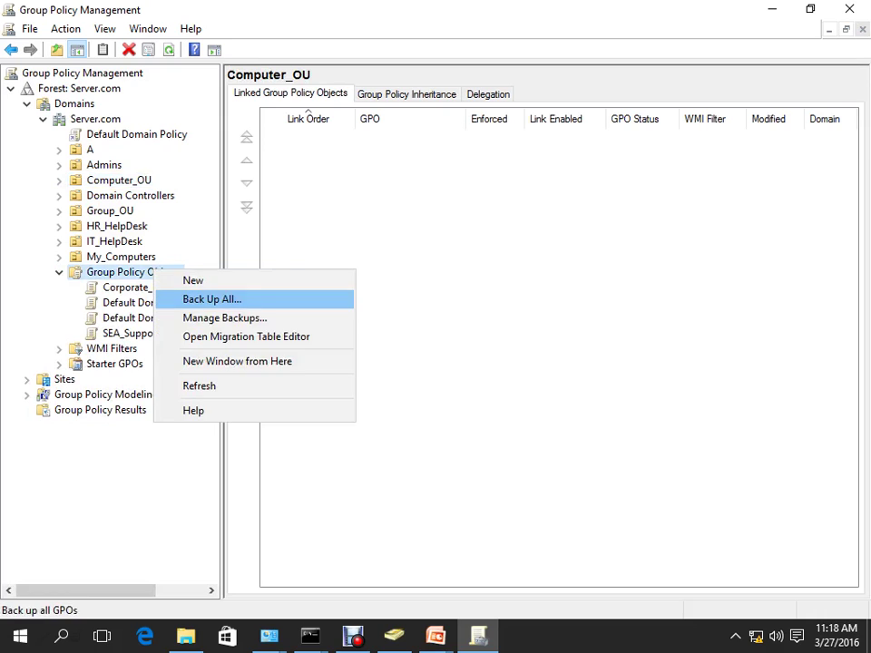
{"action": "left_click", "coordinate": [193, 280]}
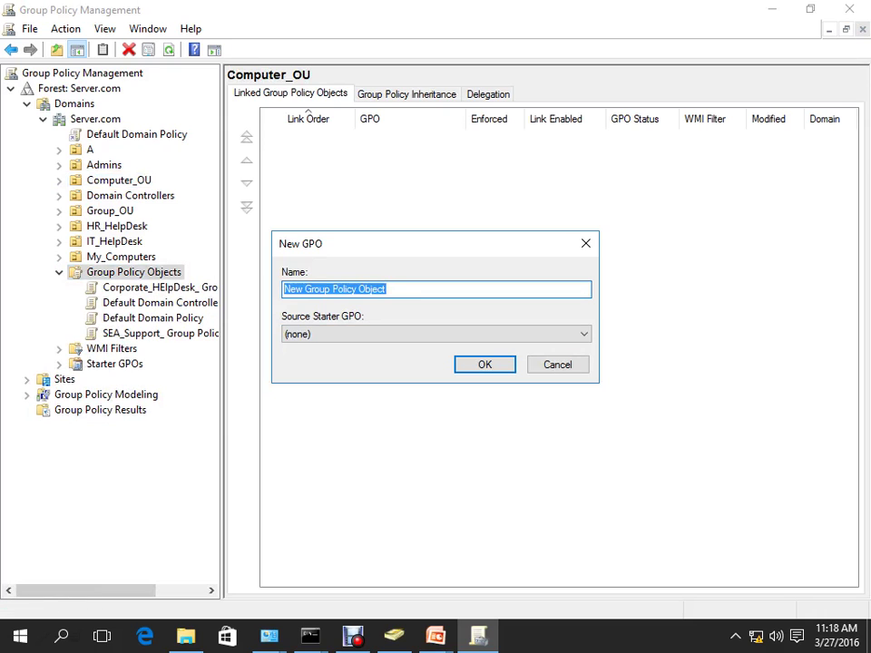
{"action": "type", "text": "File"}
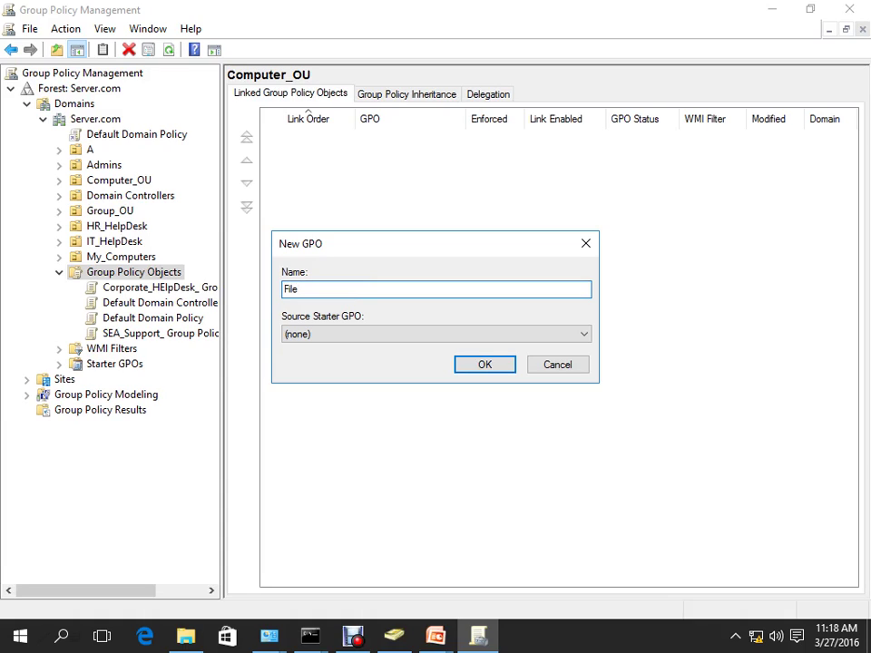
{"action": "type", "text": "_Server_Auditing"}
{"action": "key", "text": "Return"}
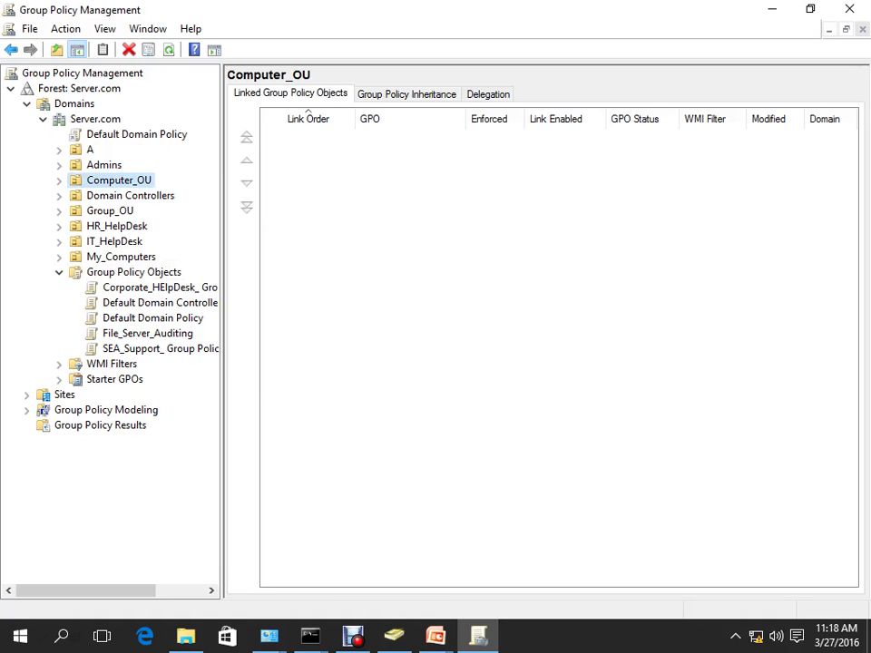
{"action": "left_click_drag", "start_coordinate": [222, 317], "coordinate": [327, 318]}
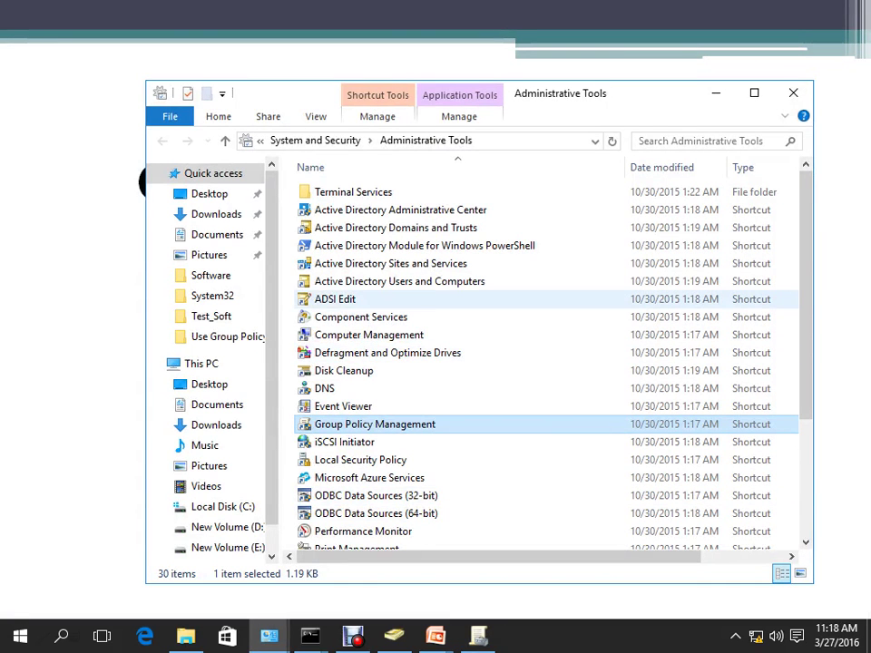
Switch to Active Directory Users and Computers and create an organizational unit named Server in the Server.com domain.
{"action": "double_click", "coordinate": [399, 281]}
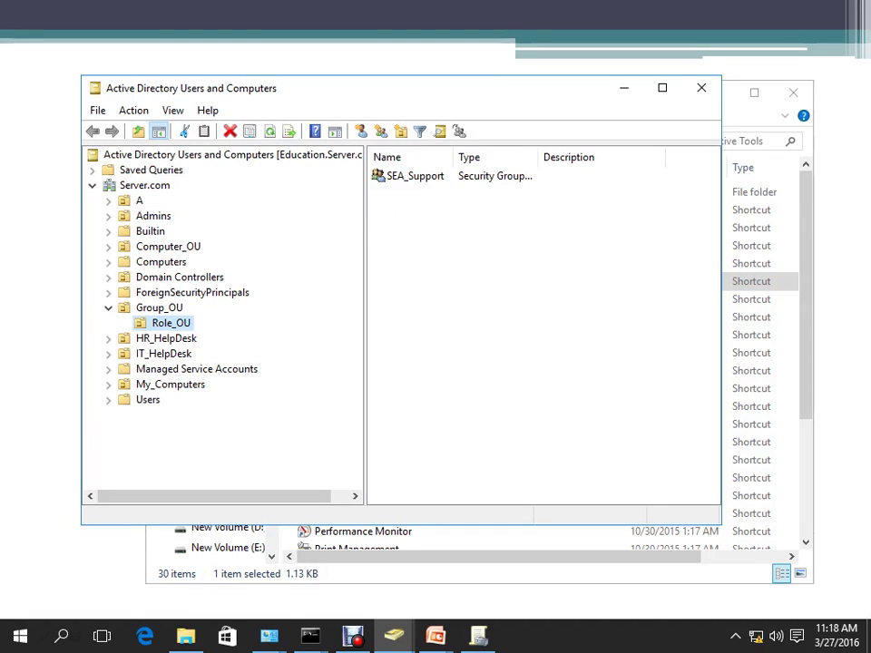
{"action": "left_click", "coordinate": [232, 155]}
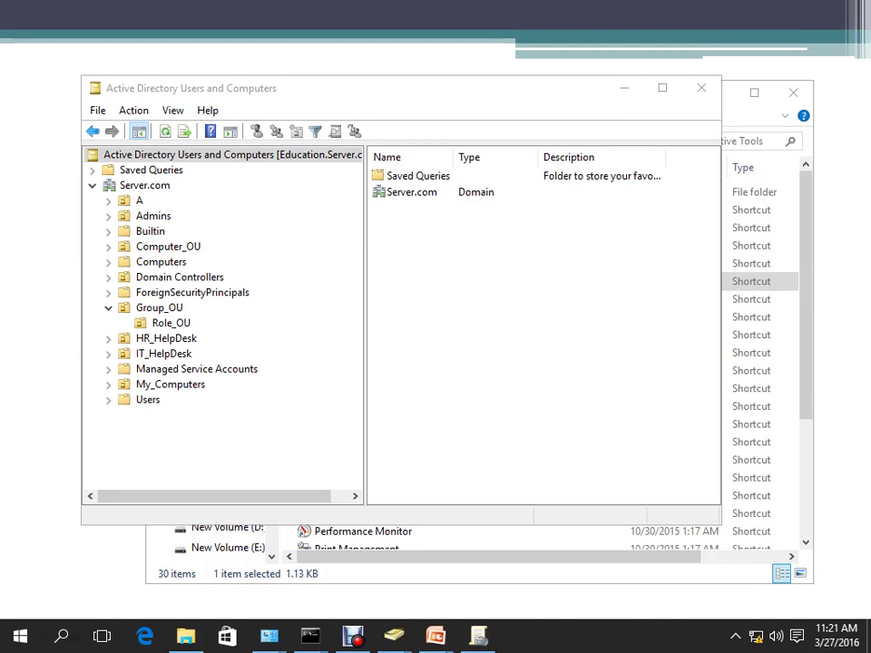
{"action": "right_click", "coordinate": [146, 186]}
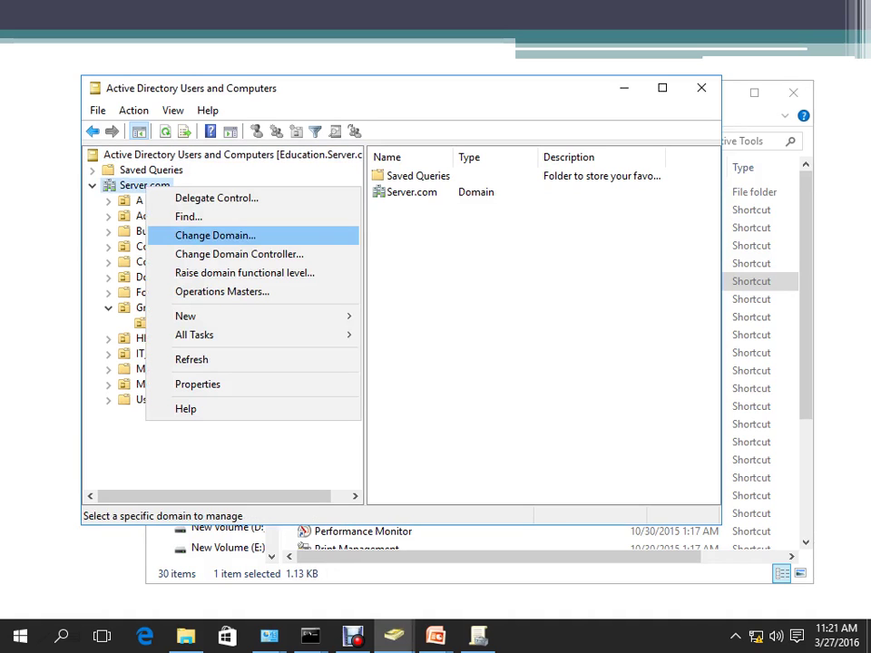
{"action": "mouse_move", "coordinate": [254, 316]}
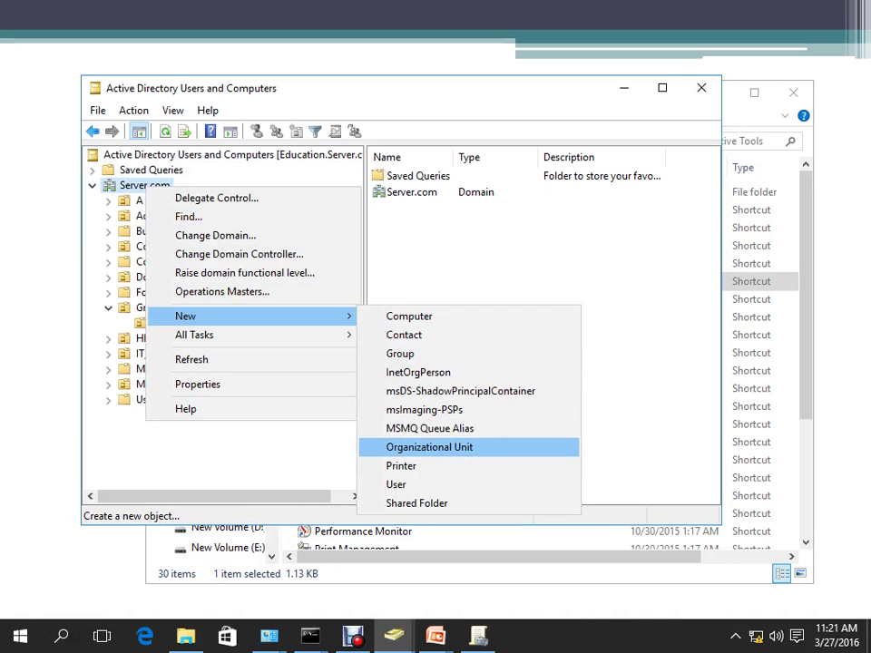
{"action": "left_click", "coordinate": [409, 446]}
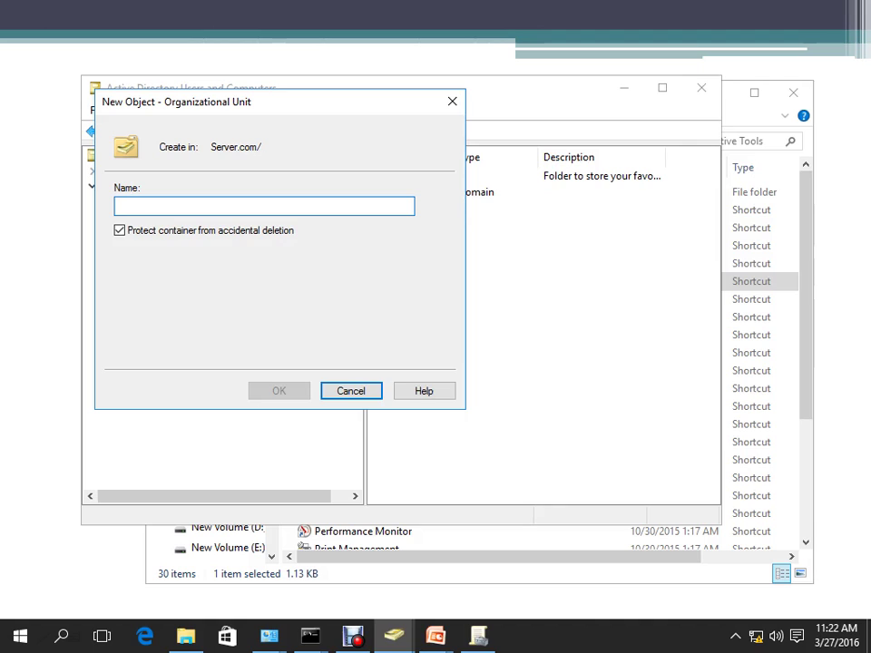
{"action": "type", "text": "Server"}
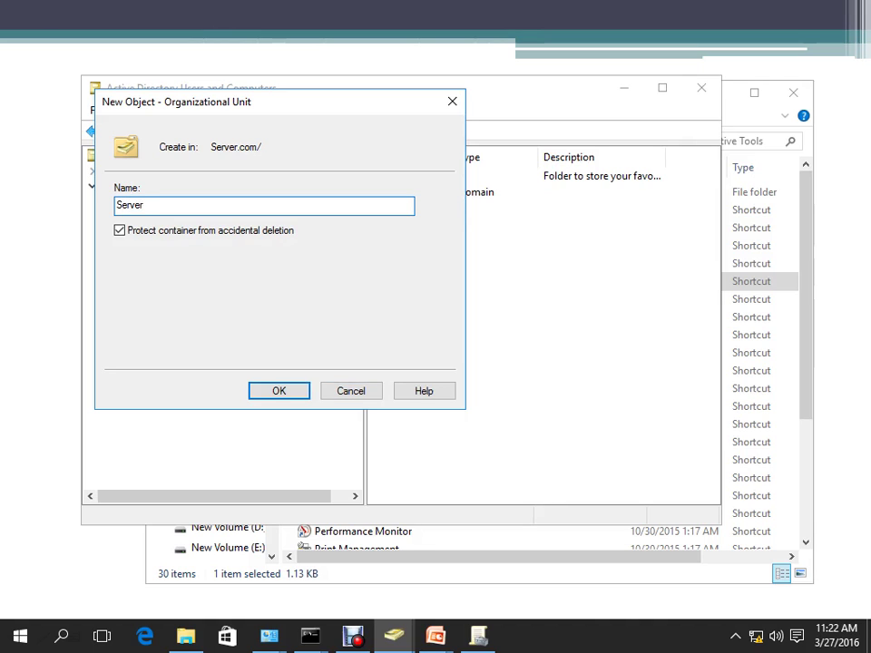
{"action": "left_click", "coordinate": [280, 391]}
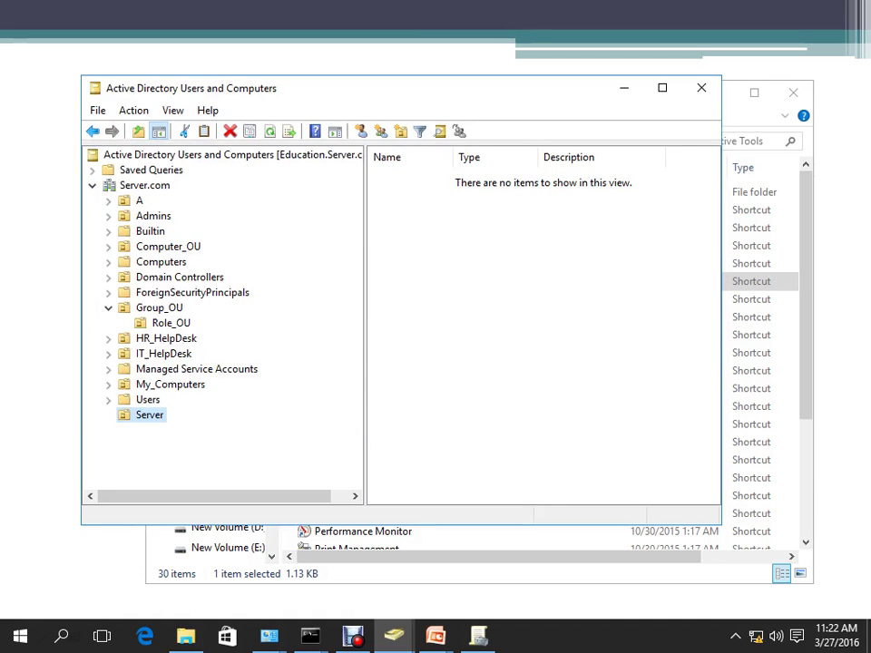
Create an organizational unit named File inside the Server organizational unit and minimize Active Directory Users and Computers.
{"action": "right_click", "coordinate": [156, 418]}
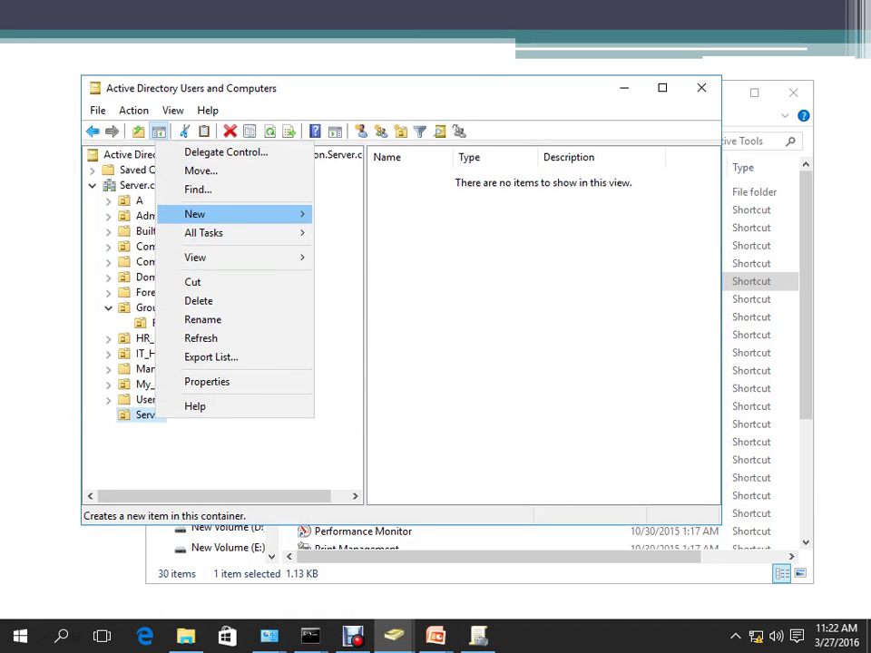
{"action": "mouse_move", "coordinate": [236, 215]}
{"action": "left_click", "coordinate": [370, 343]}
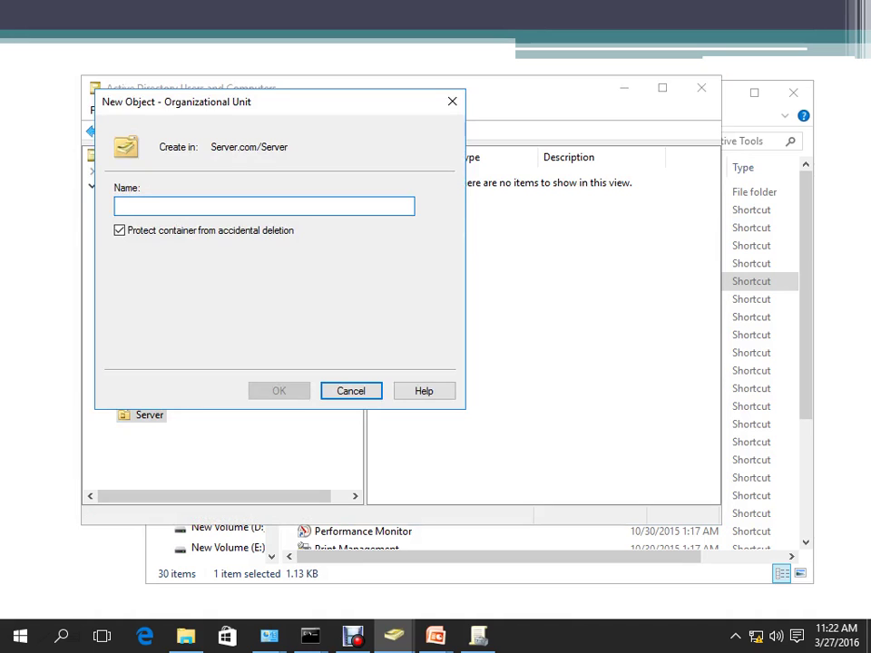
{"action": "type", "text": "File"}
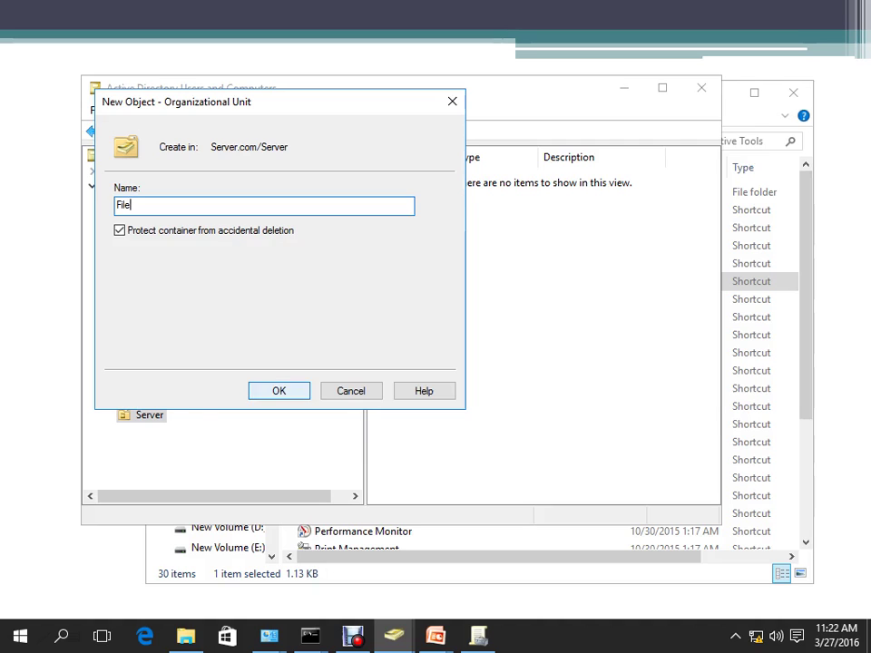
{"action": "key", "text": "Return"}
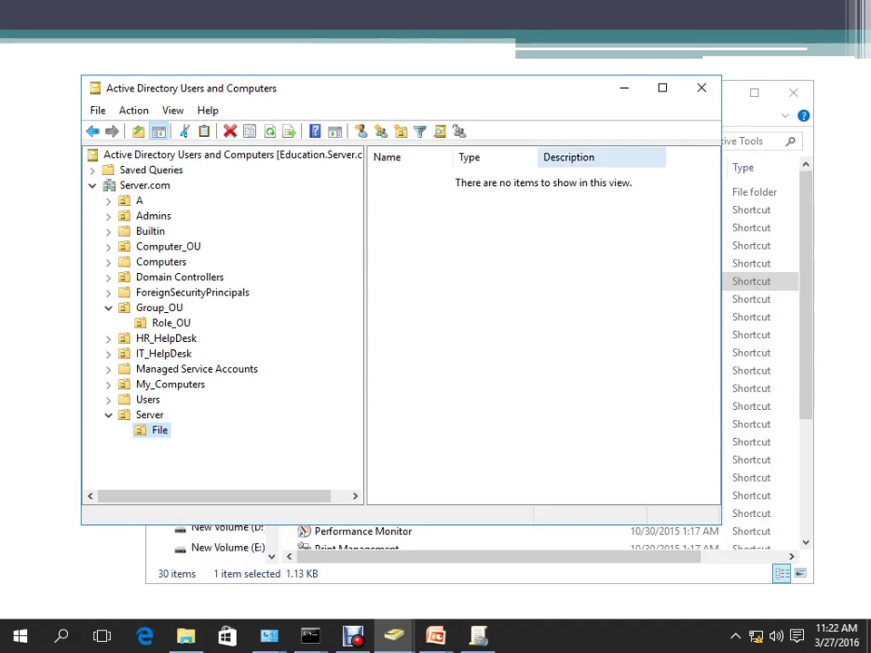
{"action": "left_click", "coordinate": [625, 88]}
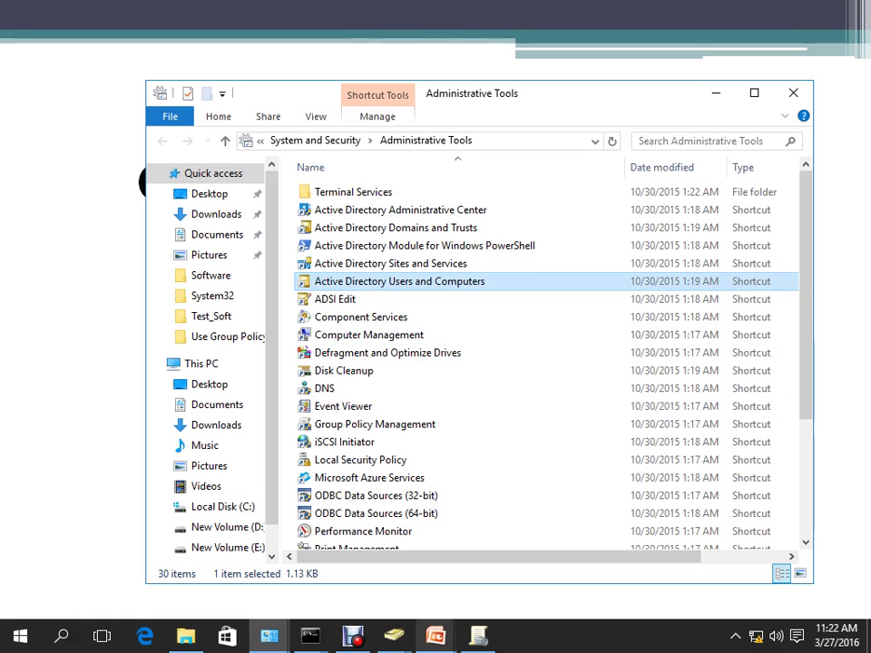
Return to Group Policy Management and reopen the console to reload the Server.com organizational units.
{"action": "left_click", "coordinate": [478, 636]}
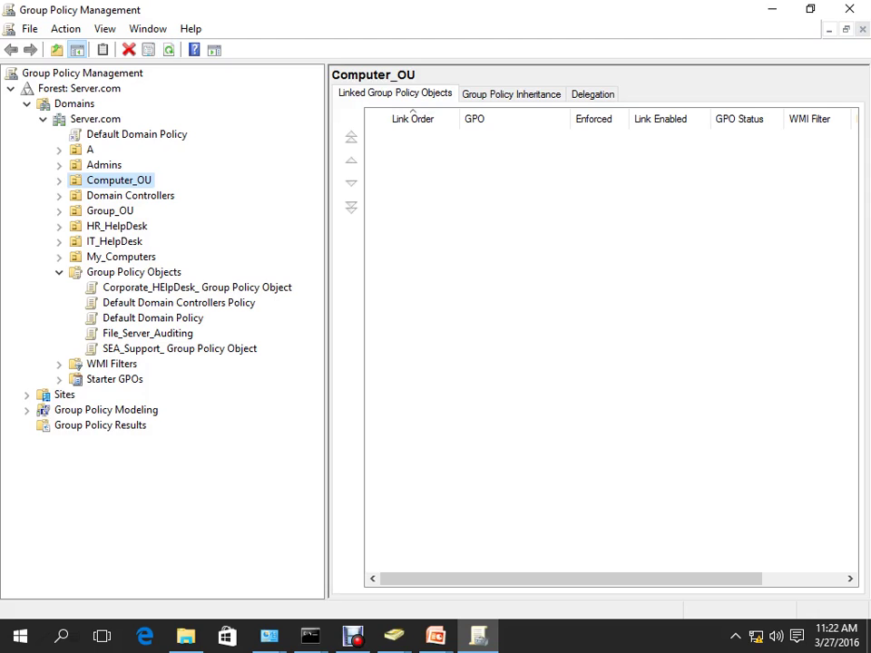
{"action": "left_click", "coordinate": [59, 180]}
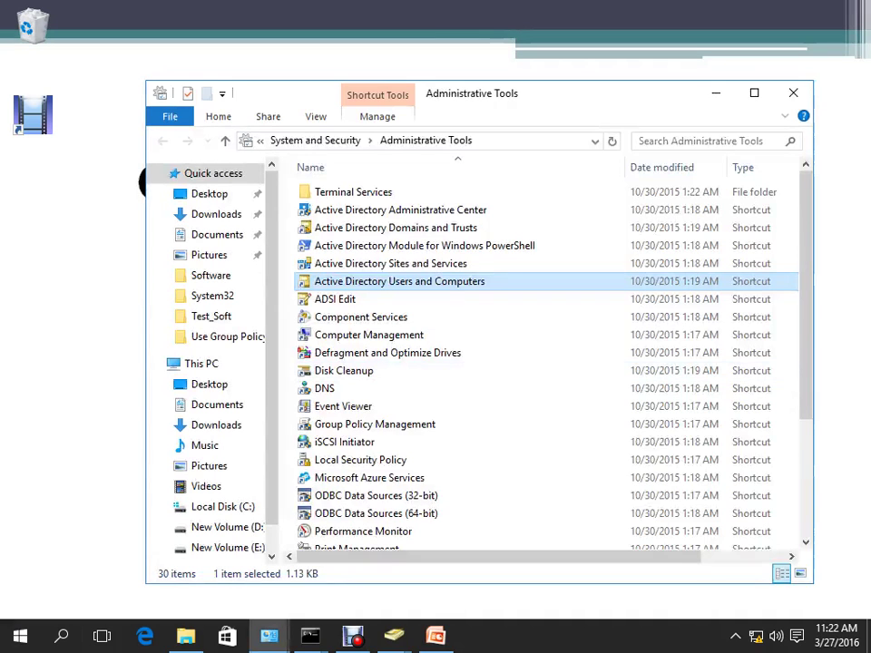
{"action": "double_click", "coordinate": [375, 425]}
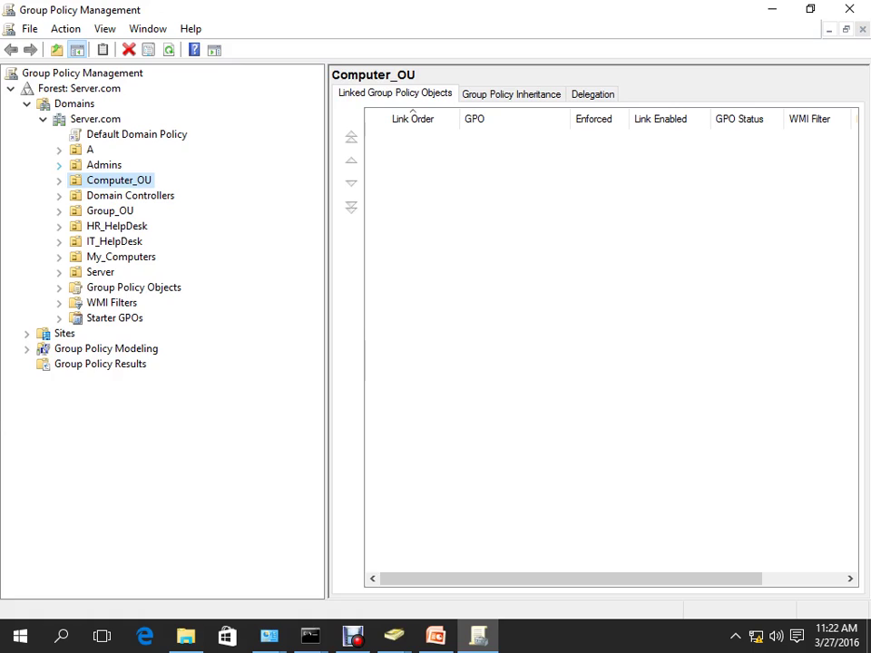
Link the existing File_Server_Auditing GPO to the File organizational unit under Server.
{"action": "left_click", "coordinate": [59, 272]}
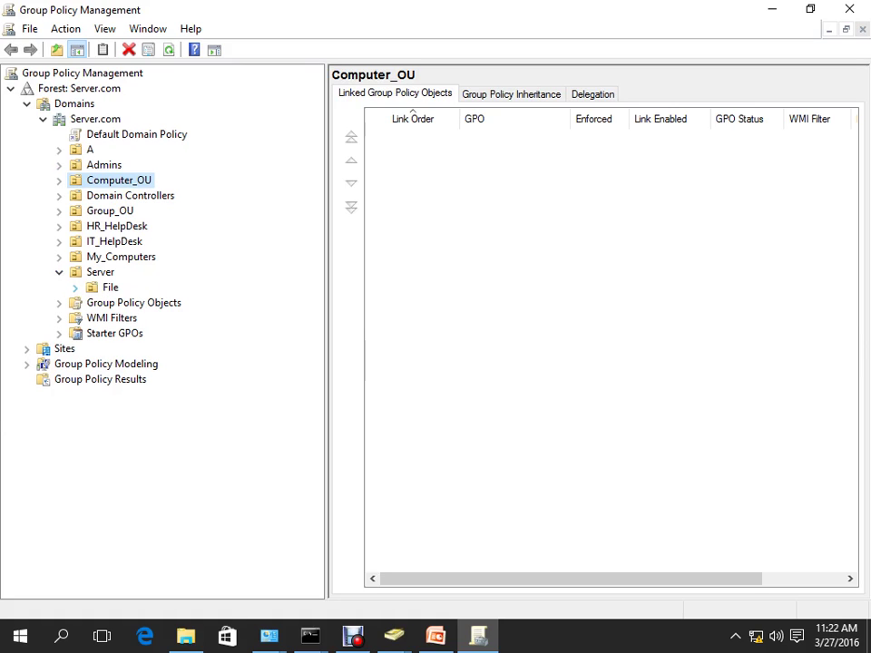
{"action": "left_click", "coordinate": [59, 302]}
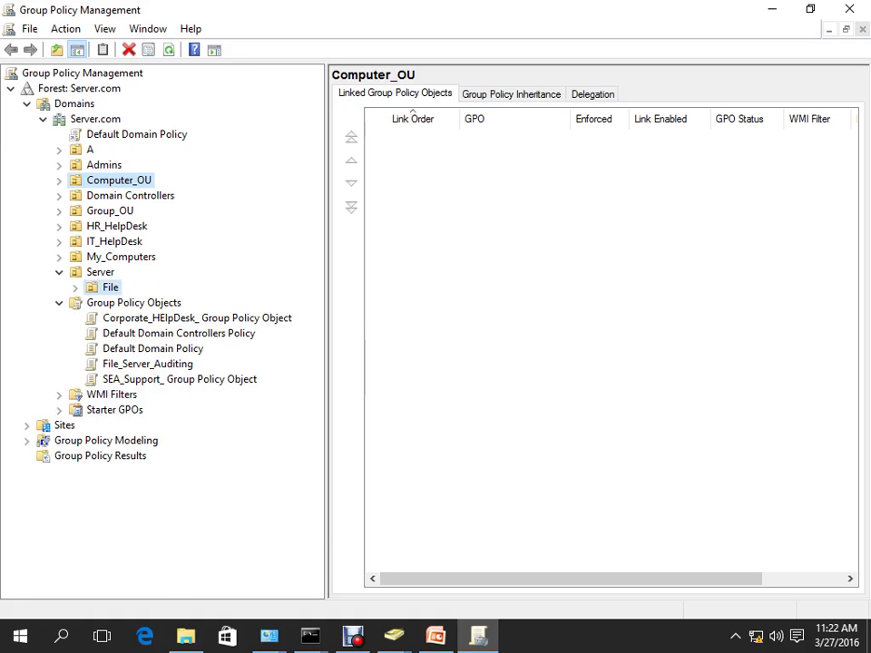
{"action": "right_click", "coordinate": [107, 286]}
{"action": "left_click", "coordinate": [164, 313]}
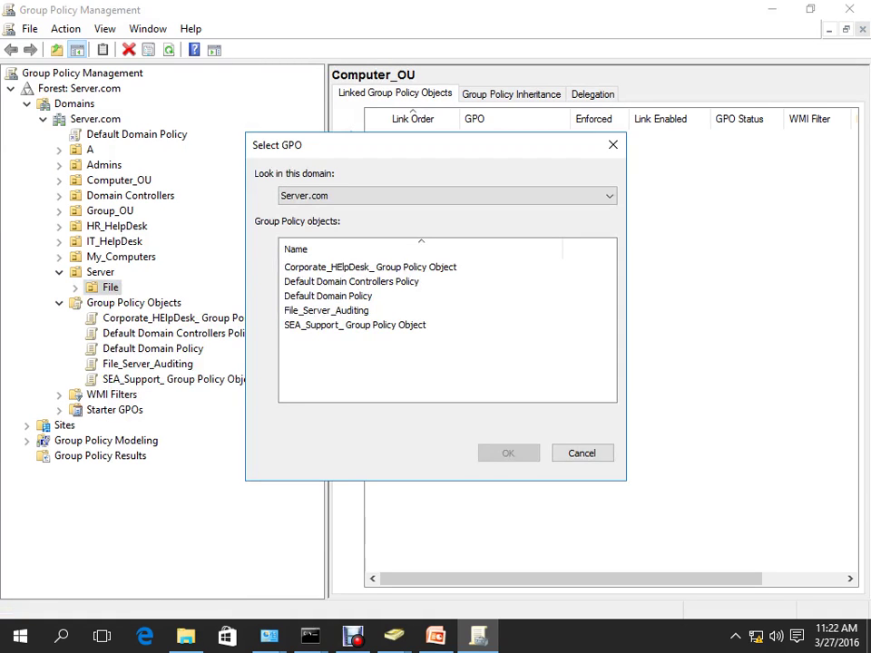
{"action": "left_click", "coordinate": [327, 310]}
{"action": "left_click", "coordinate": [508, 453]}
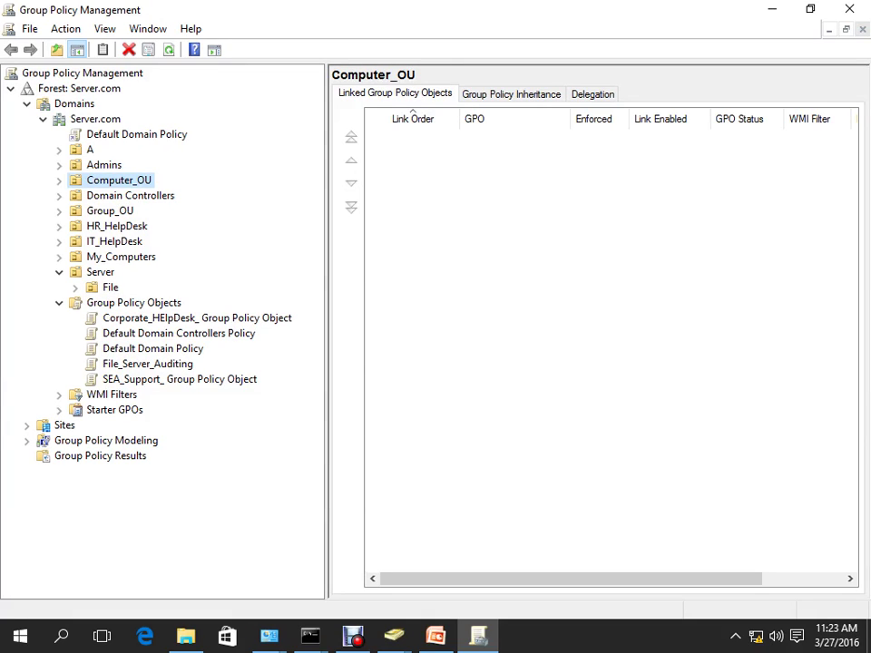
Try to delete the File organizational unit under Server.
{"action": "right_click", "coordinate": [110, 287]}
{"action": "left_click", "coordinate": [136, 444]}
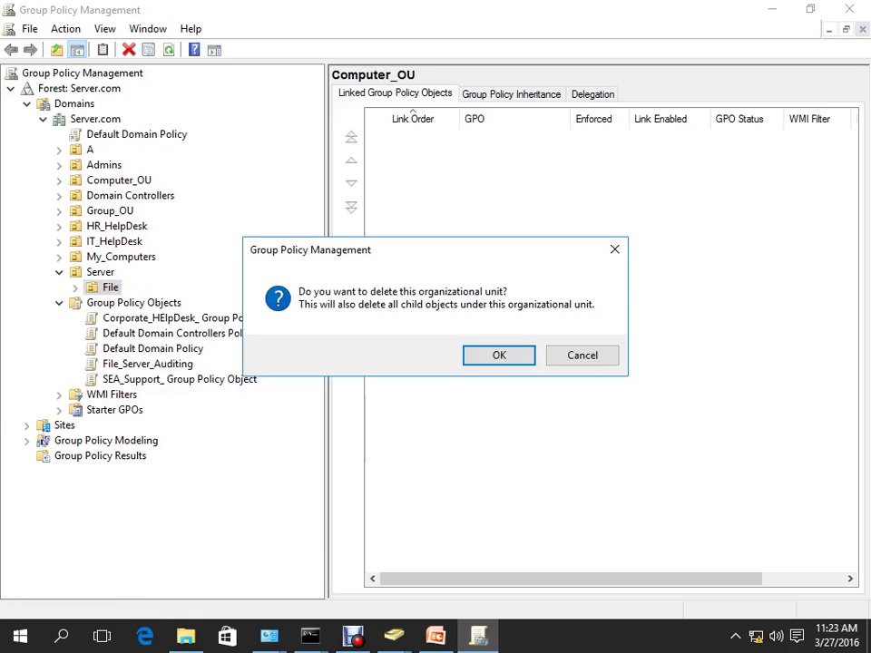
{"action": "key", "text": "Return"}
{"action": "key", "text": "Return"}
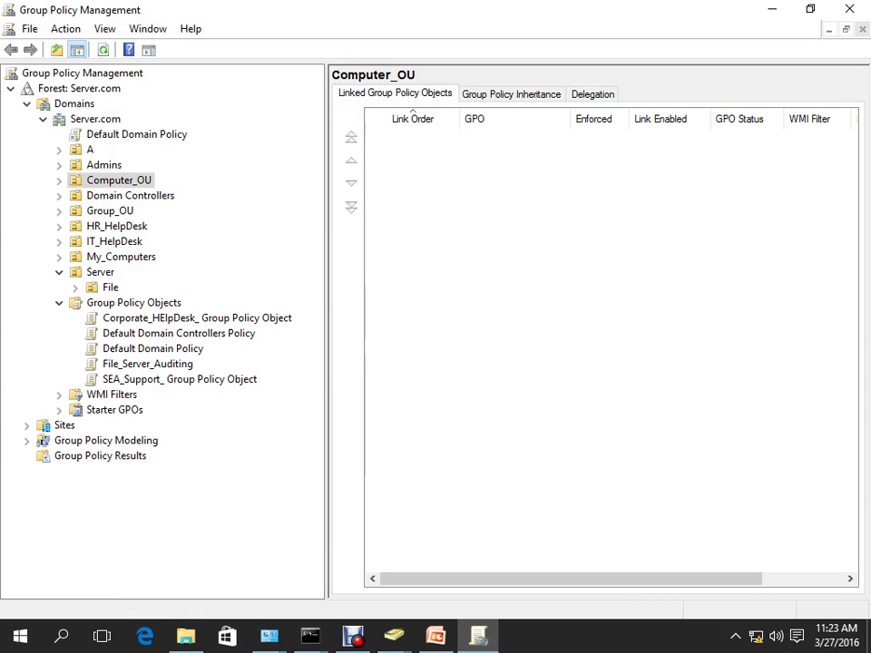
Open the File_Server_Auditing GPO for editing and display Audit Policy under Computer Configuration > Policies > Windows Settings > Security Settings > Local Policies, maximized.
{"action": "right_click", "coordinate": [150, 364]}
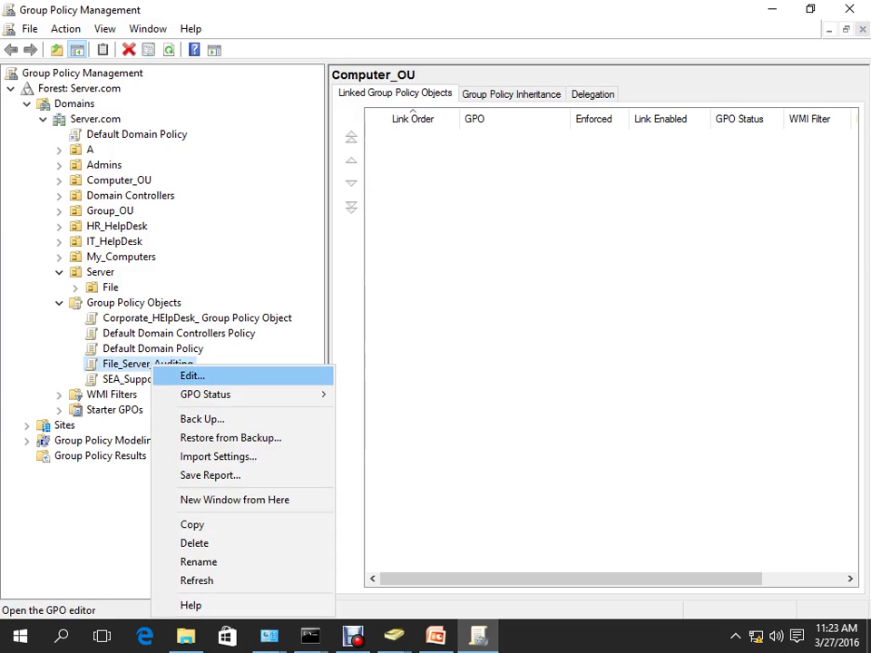
{"action": "left_click", "coordinate": [193, 376]}
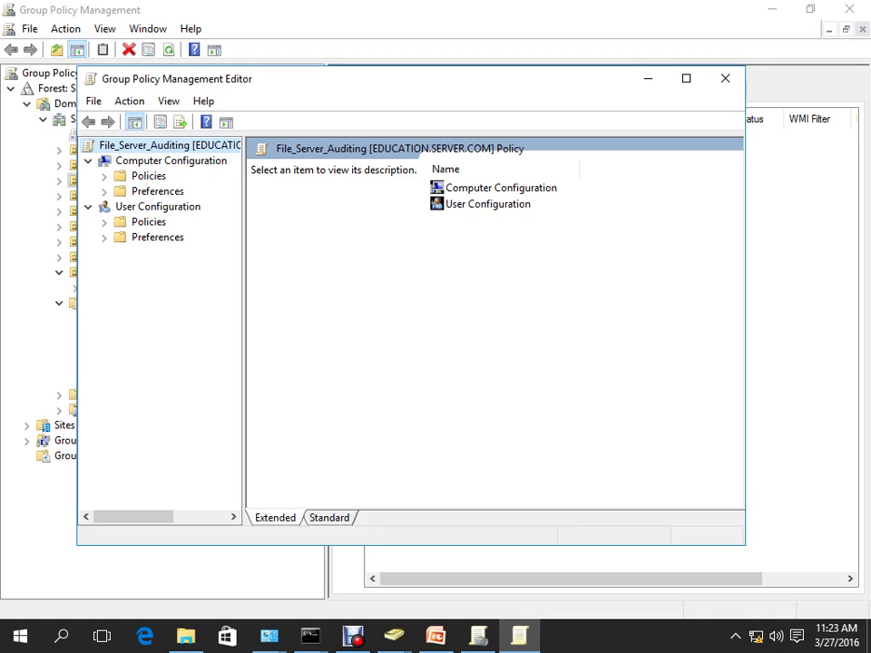
{"action": "left_click", "coordinate": [104, 176]}
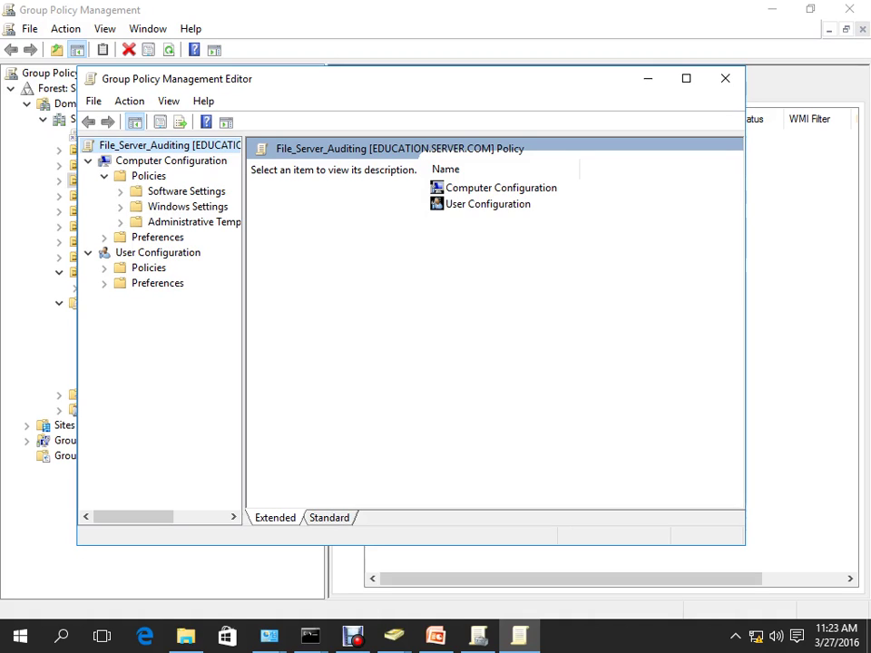
{"action": "left_click_drag", "start_coordinate": [244, 272], "coordinate": [344, 273]}
{"action": "left_click", "coordinate": [120, 206]}
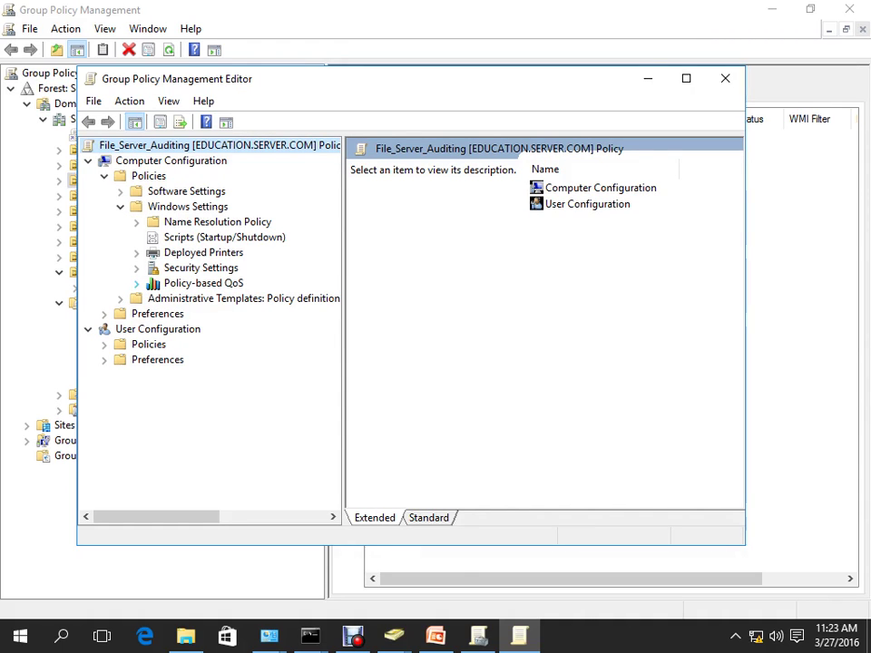
{"action": "left_click", "coordinate": [136, 267]}
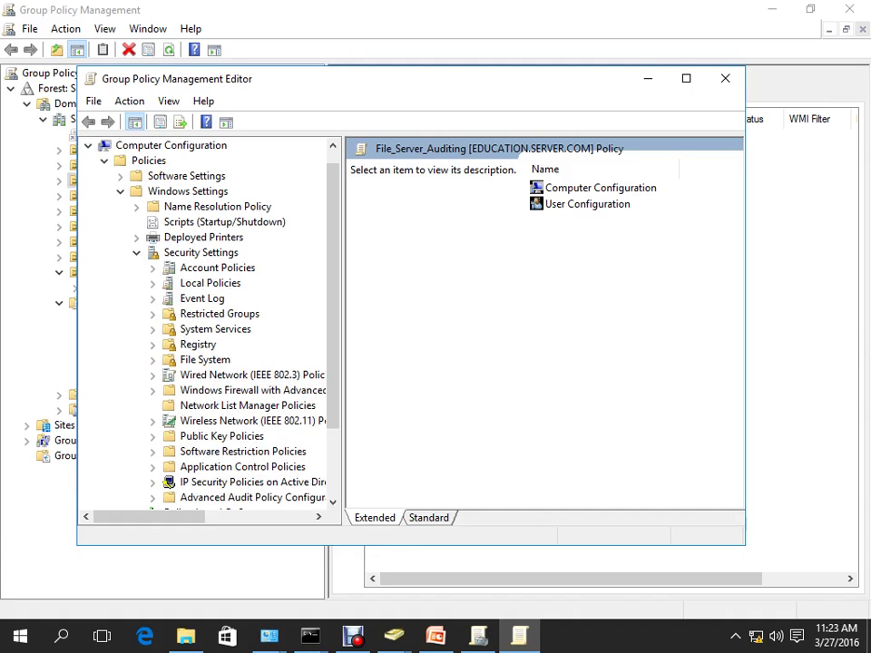
{"action": "left_click_drag", "start_coordinate": [344, 331], "coordinate": [423, 331]}
{"action": "left_click", "coordinate": [152, 283]}
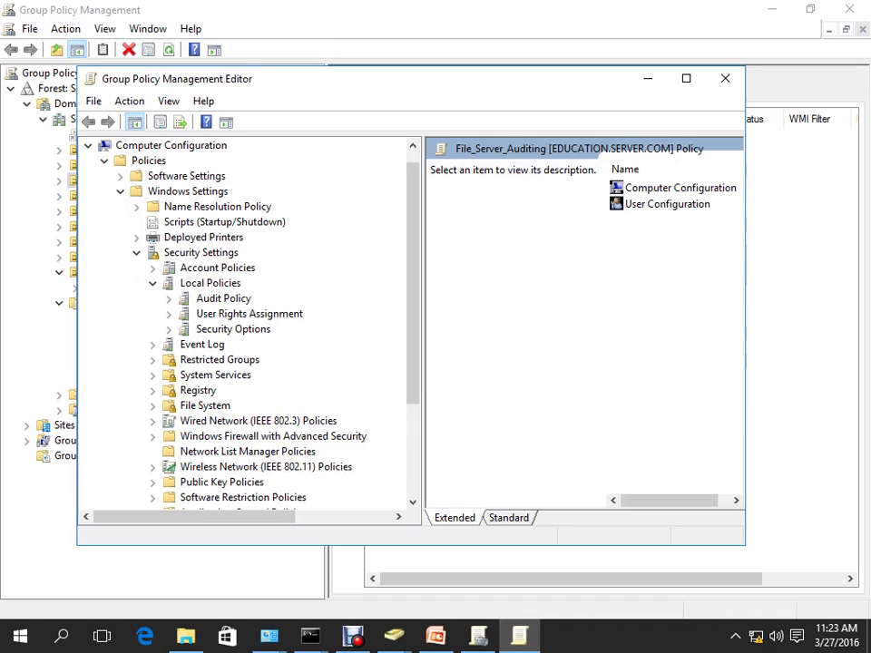
{"action": "left_click", "coordinate": [223, 299]}
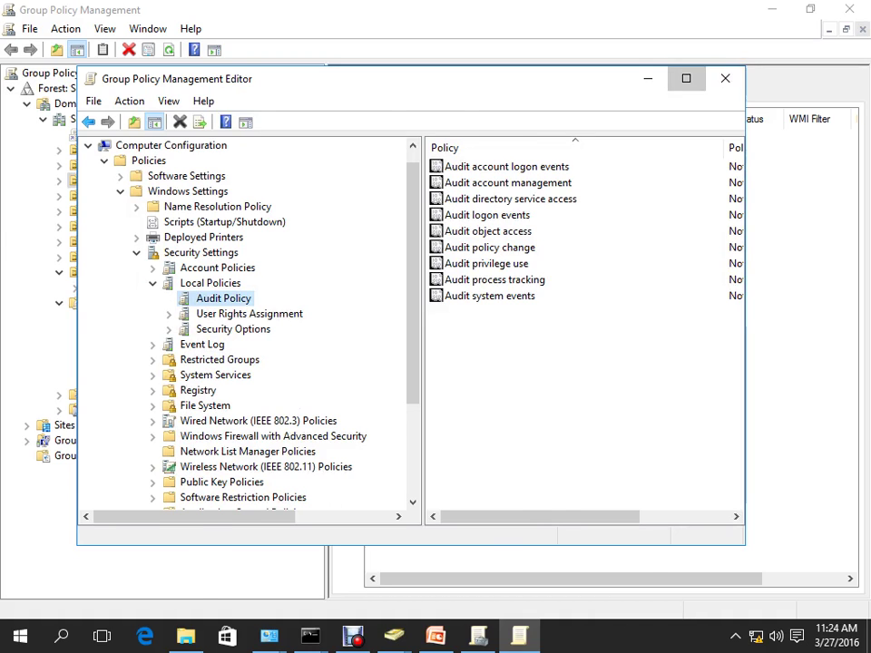
{"action": "left_click", "coordinate": [687, 78]}
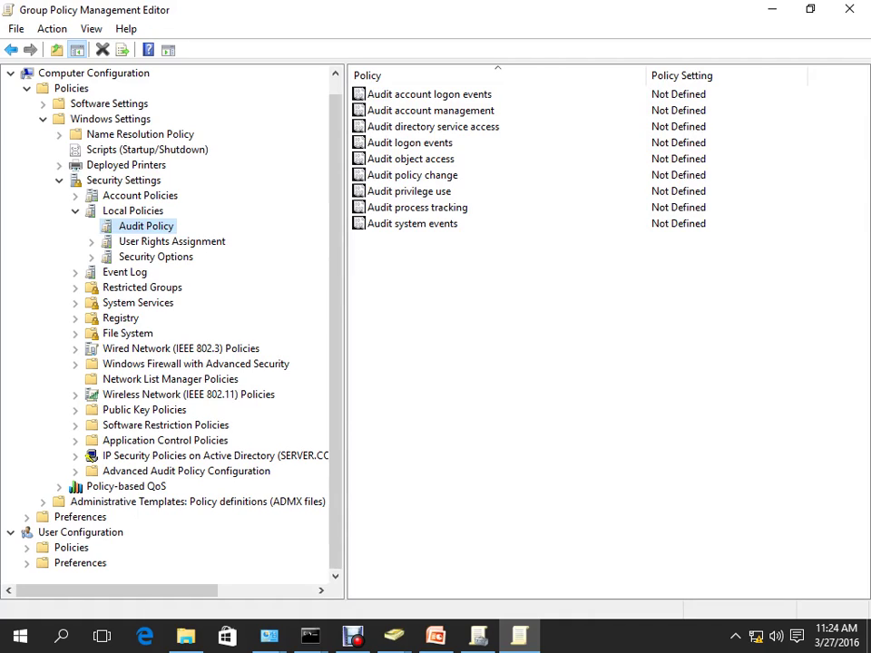
Define the Audit object access policy to audit Failure attempts and close the policy editor.
{"action": "double_click", "coordinate": [410, 159]}
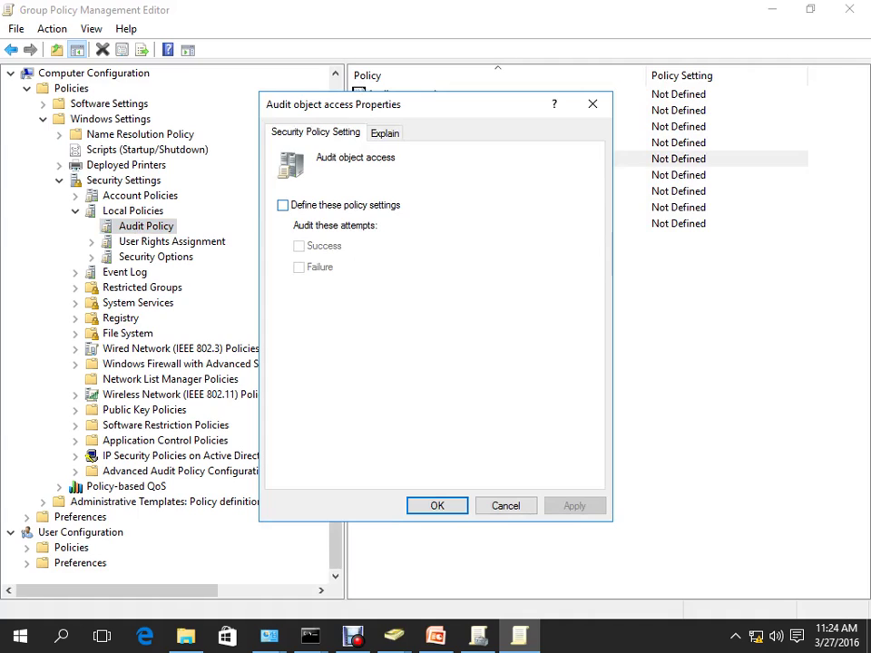
{"action": "left_click", "coordinate": [282, 205]}
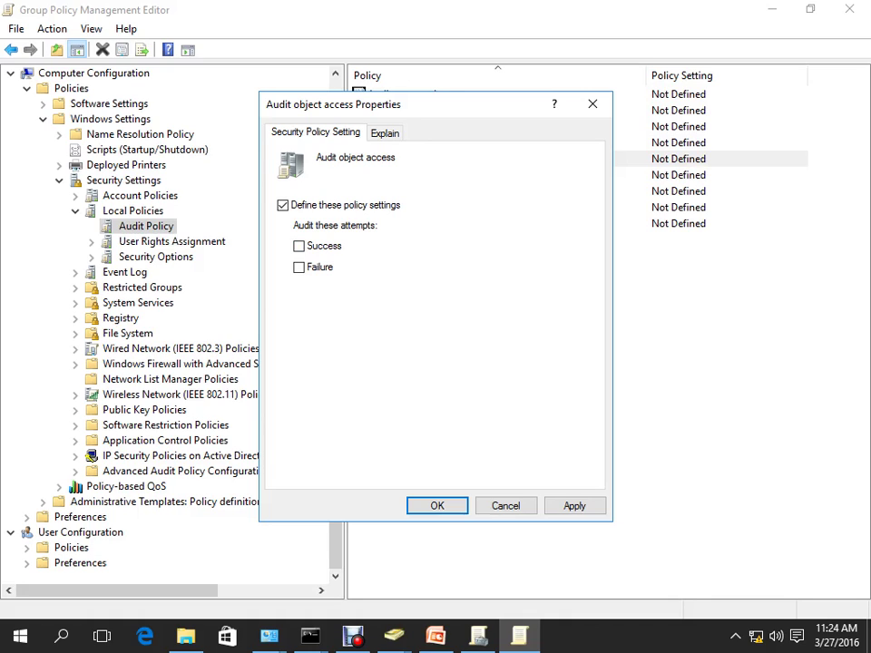
{"action": "left_click", "coordinate": [299, 267]}
{"action": "left_click", "coordinate": [438, 506]}
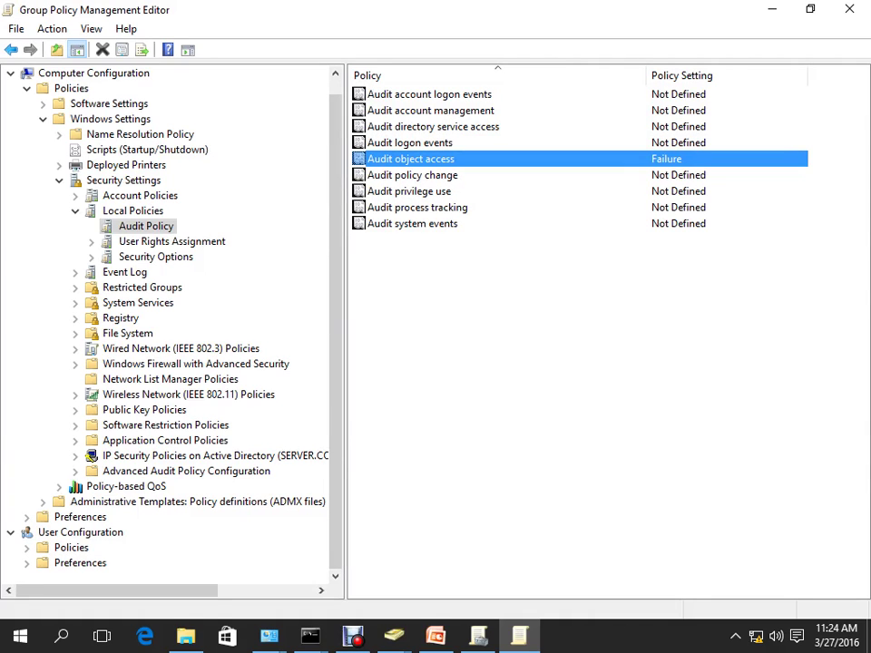
{"action": "left_click", "coordinate": [849, 9]}
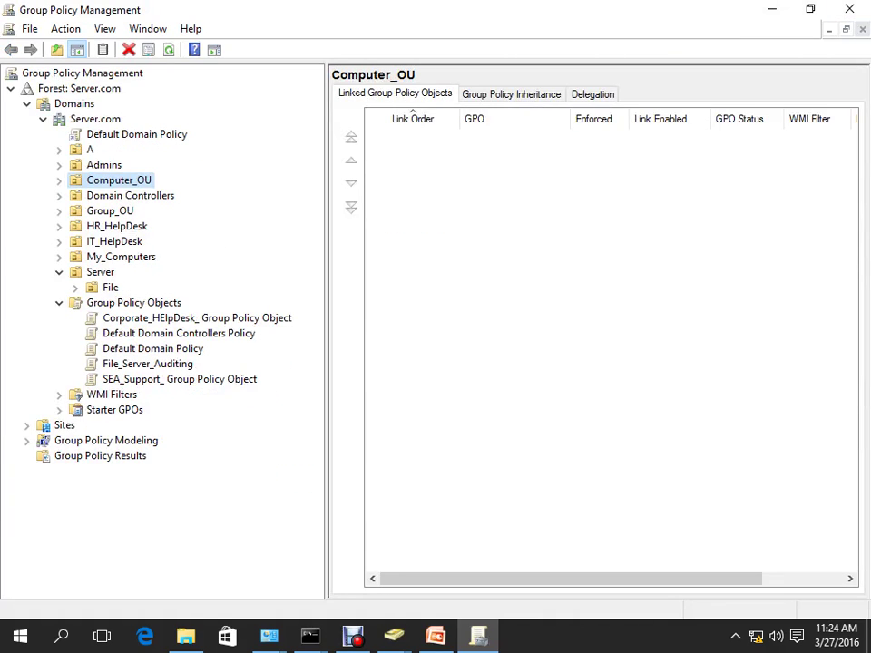
Reopen the File_Server_Auditing GPO for editing and check the Audit object access settings under Local Policies > Audit Policy without changing them.
{"action": "right_click", "coordinate": [150, 364]}
{"action": "left_click", "coordinate": [191, 372]}
{"action": "left_click", "coordinate": [105, 176]}
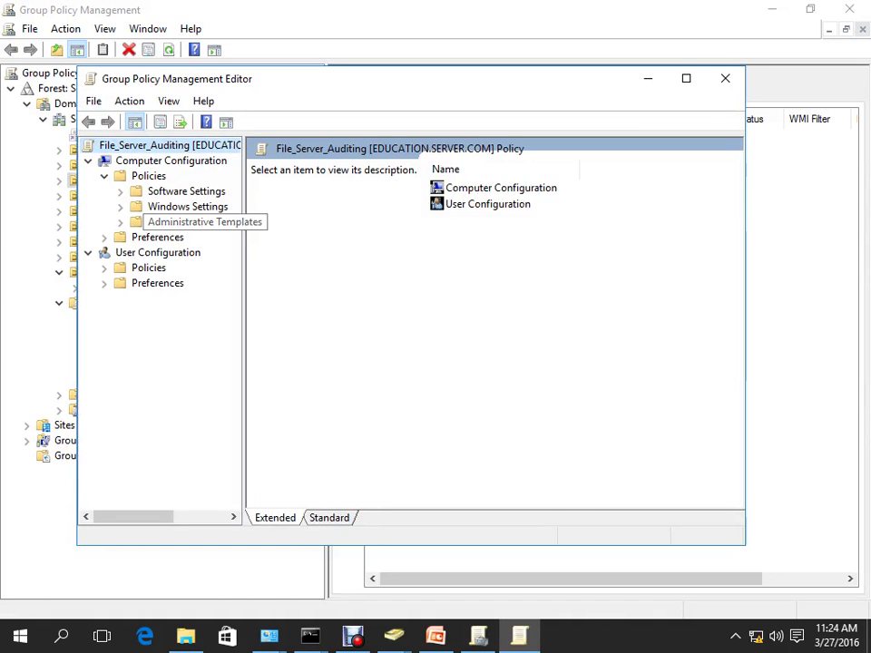
{"action": "left_click", "coordinate": [121, 207]}
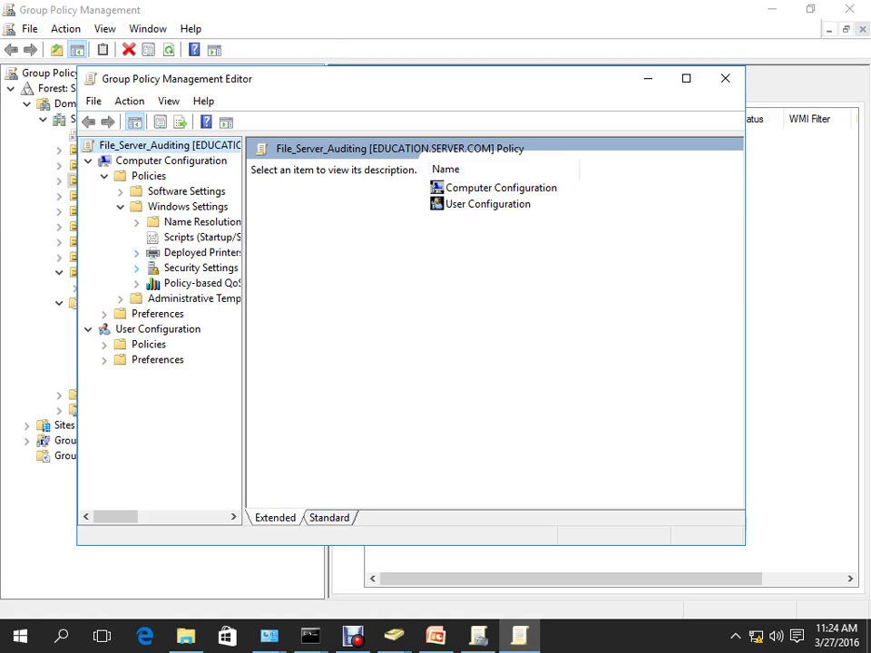
{"action": "left_click_drag", "start_coordinate": [243, 318], "coordinate": [332, 317]}
{"action": "left_click", "coordinate": [137, 268]}
{"action": "double_click", "coordinate": [210, 284]}
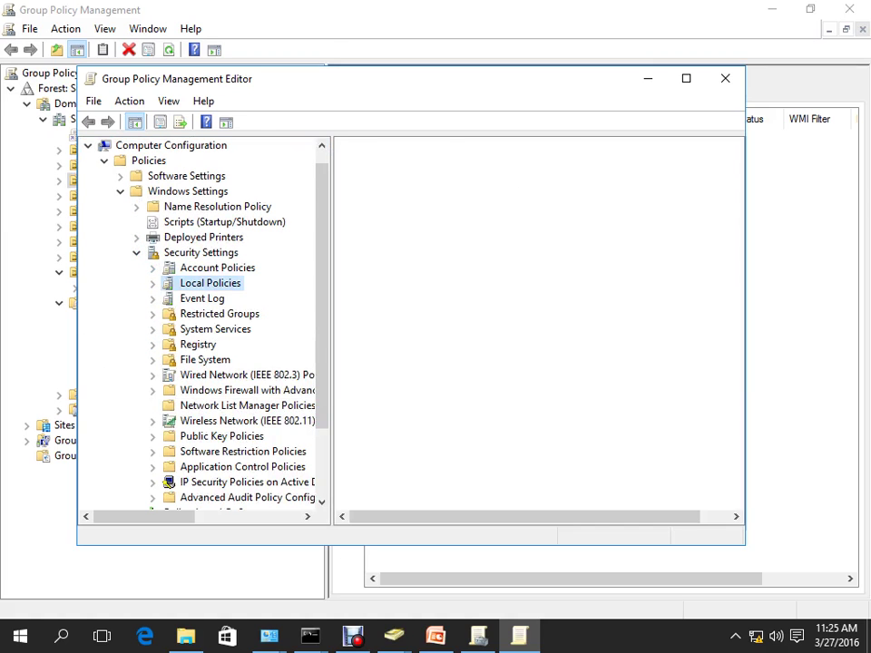
{"action": "double_click", "coordinate": [381, 167]}
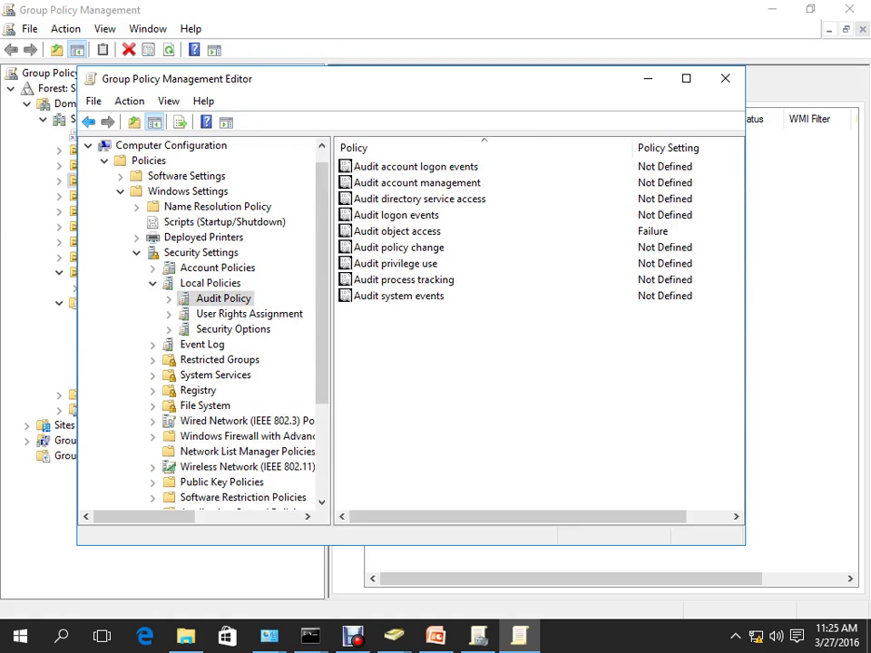
{"action": "double_click", "coordinate": [398, 231]}
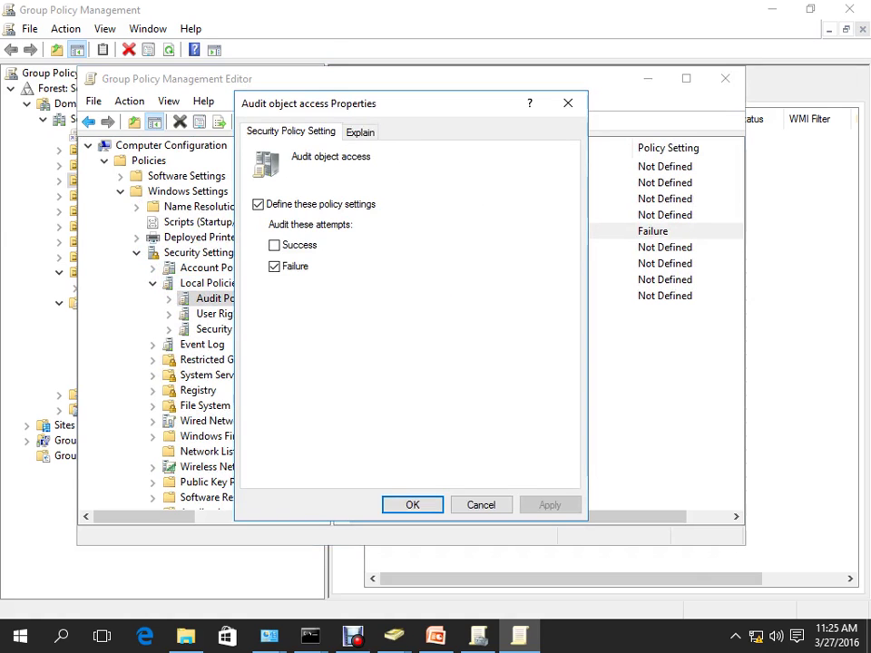
{"action": "left_click", "coordinate": [482, 505]}
{"action": "left_click", "coordinate": [725, 78]}
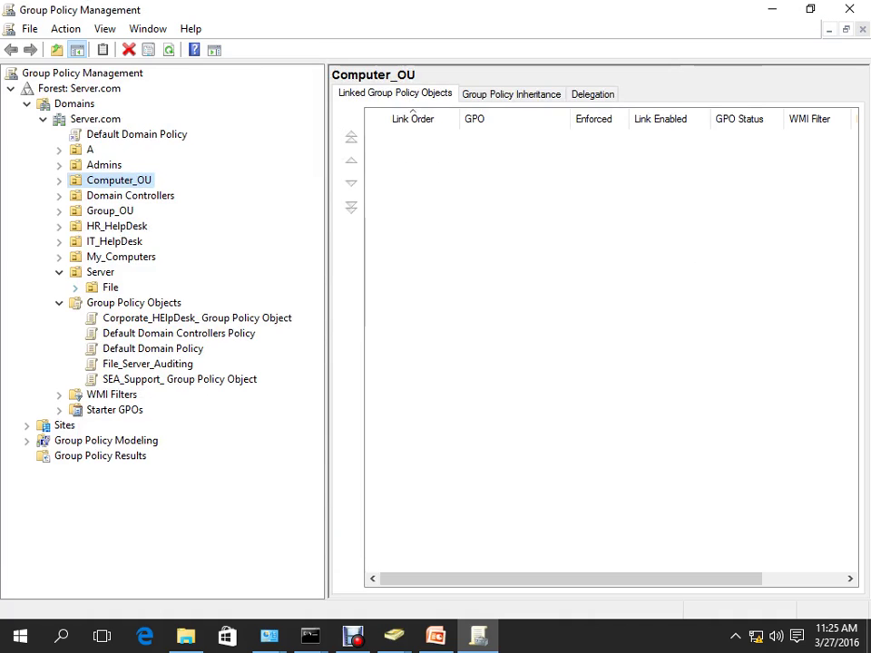
Delete the File_Server_Auditing link from the File organizational unit under Server.
{"action": "left_click", "coordinate": [76, 288]}
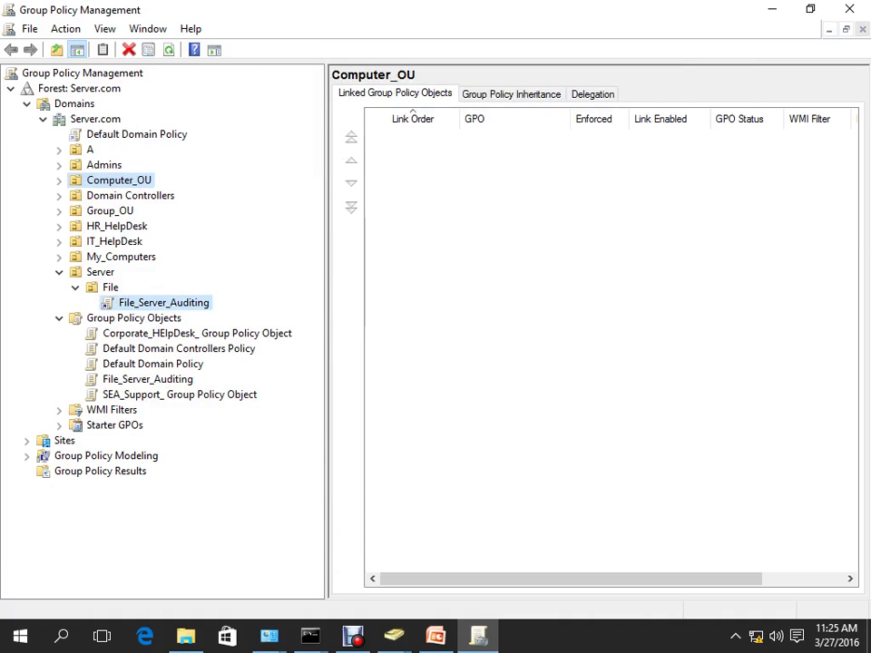
{"action": "right_click", "coordinate": [163, 302]}
{"action": "left_click", "coordinate": [175, 418]}
{"action": "key", "text": "Return"}
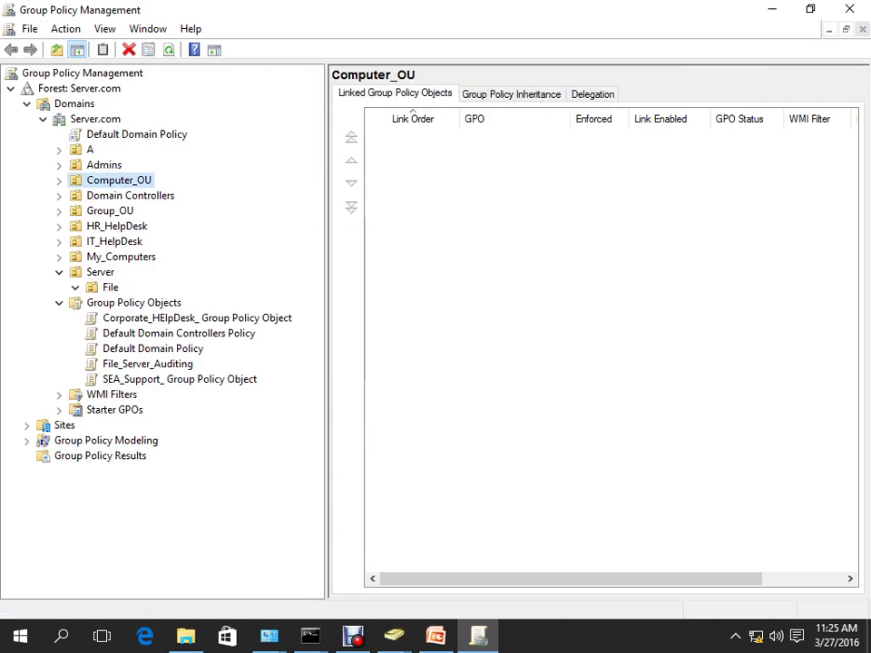
Link the existing File_Server_Auditing GPO from the Server.com domain to the File organizational unit again.
{"action": "right_click", "coordinate": [97, 288]}
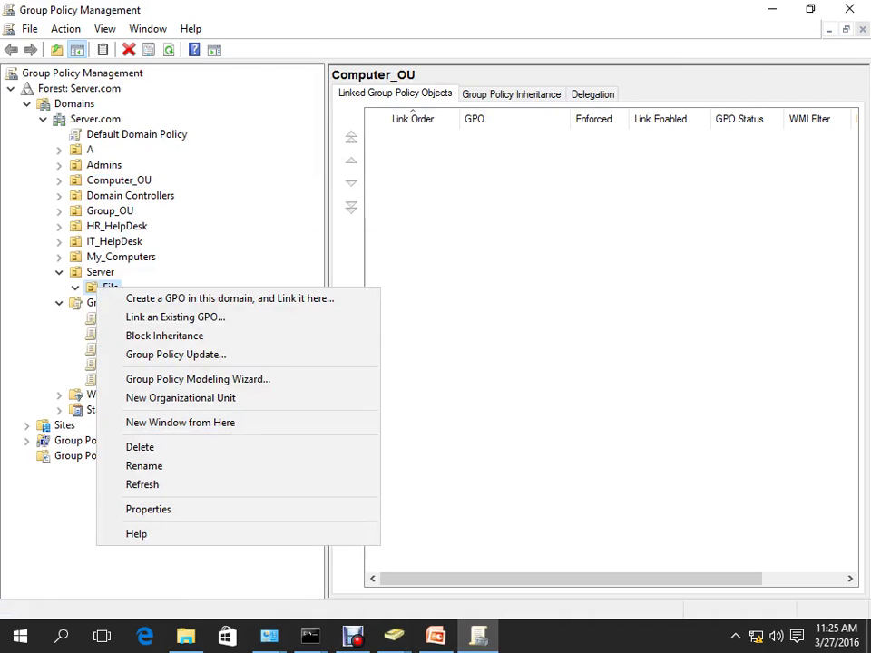
{"action": "left_click", "coordinate": [175, 317]}
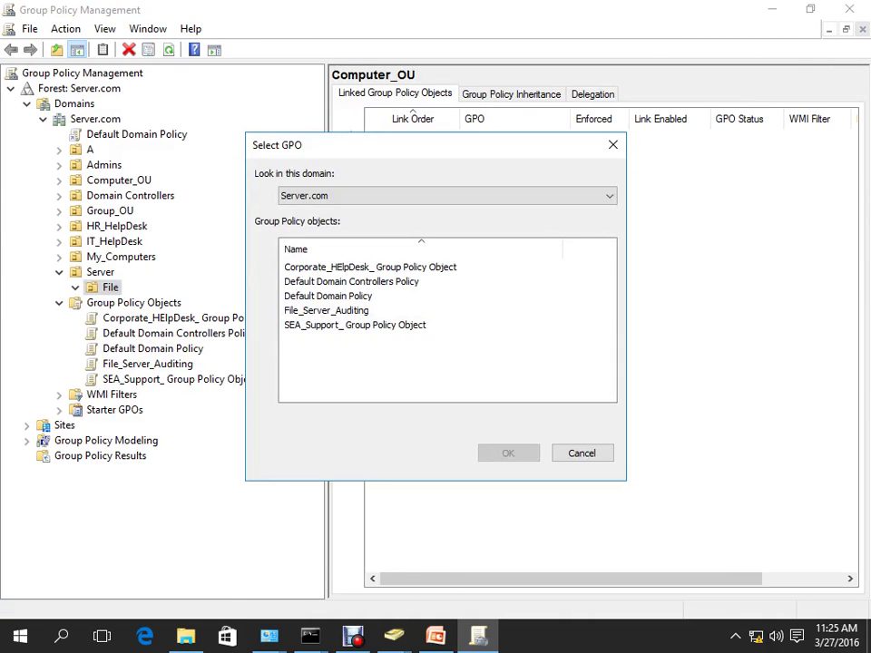
{"action": "left_click", "coordinate": [327, 311]}
{"action": "left_click", "coordinate": [509, 453]}
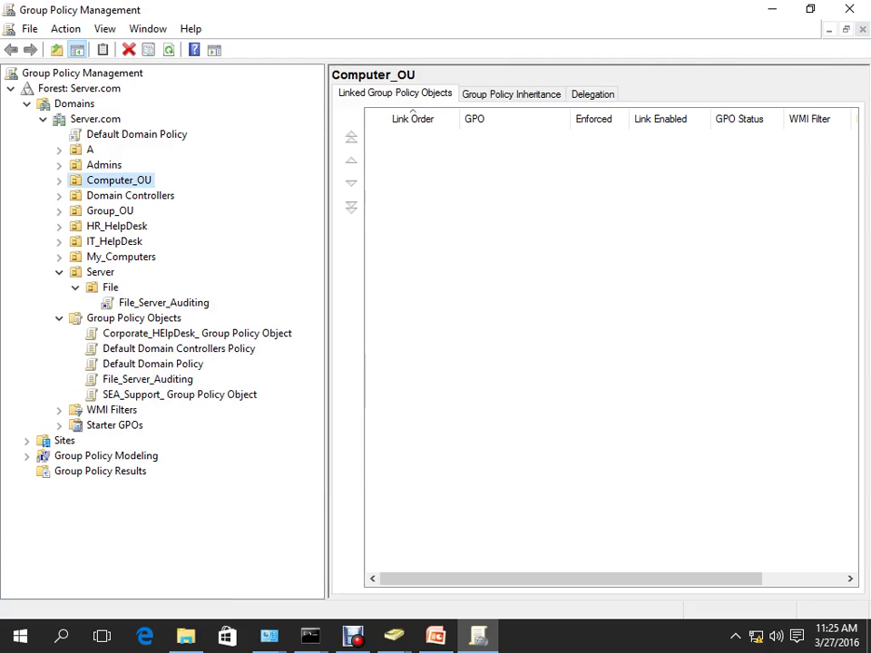
Minimize the open management windows and view the File organizational unit's contents in Active Directory Users and Computers.
{"action": "left_click", "coordinate": [772, 9]}
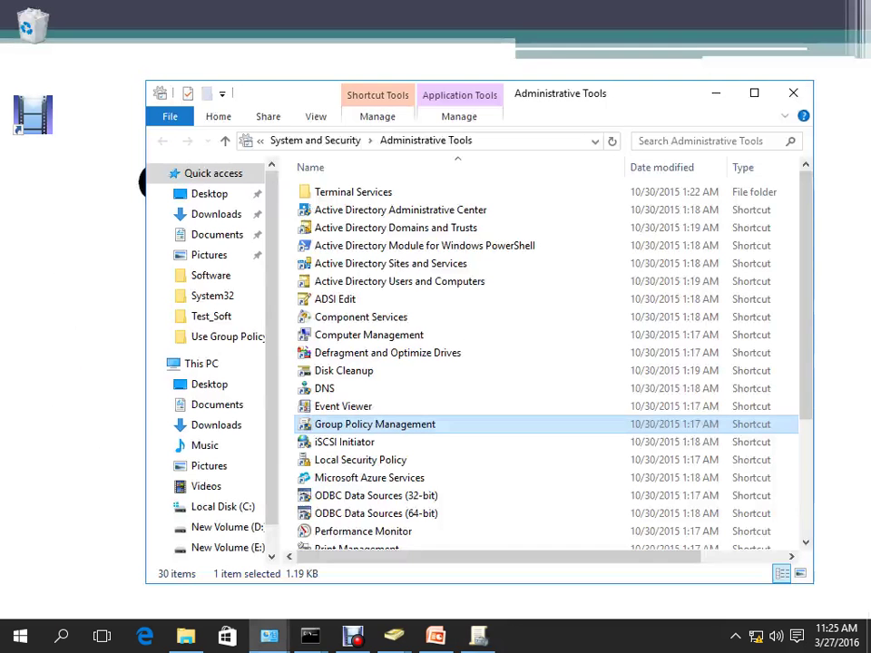
{"action": "left_click", "coordinate": [716, 94]}
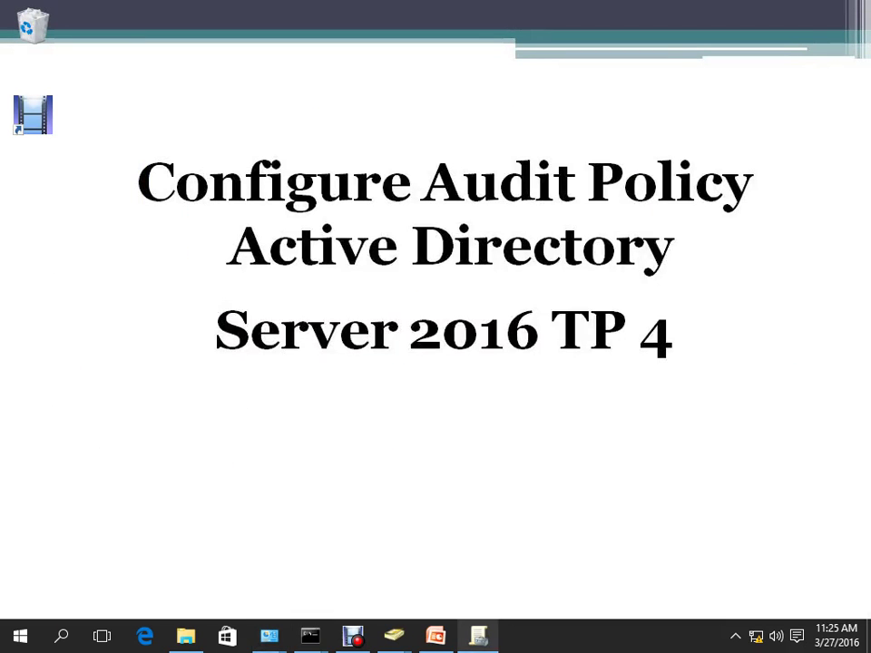
{"action": "left_click", "coordinate": [394, 636]}
{"action": "left_click", "coordinate": [486, 552]}
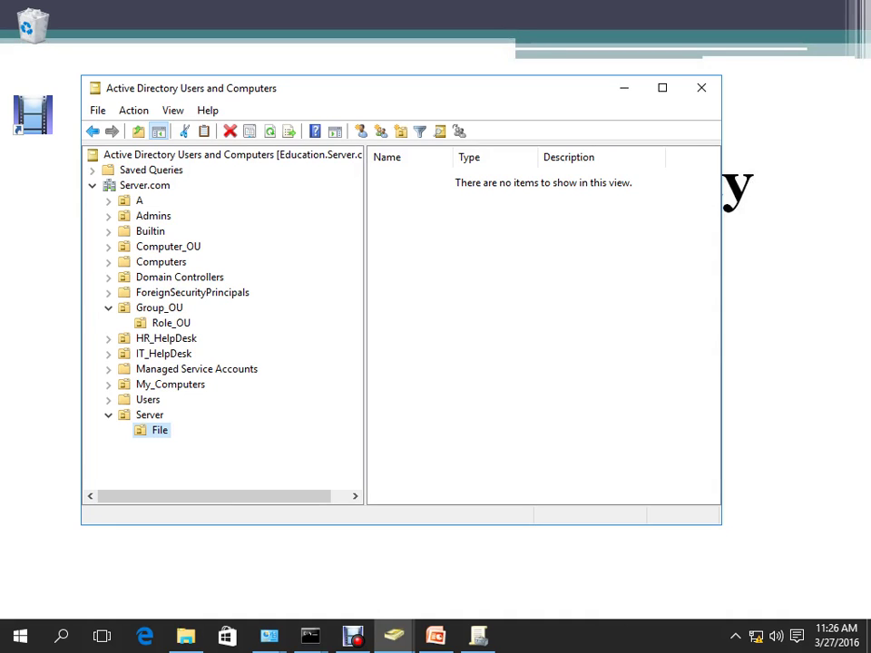
{"action": "left_click", "coordinate": [625, 88]}
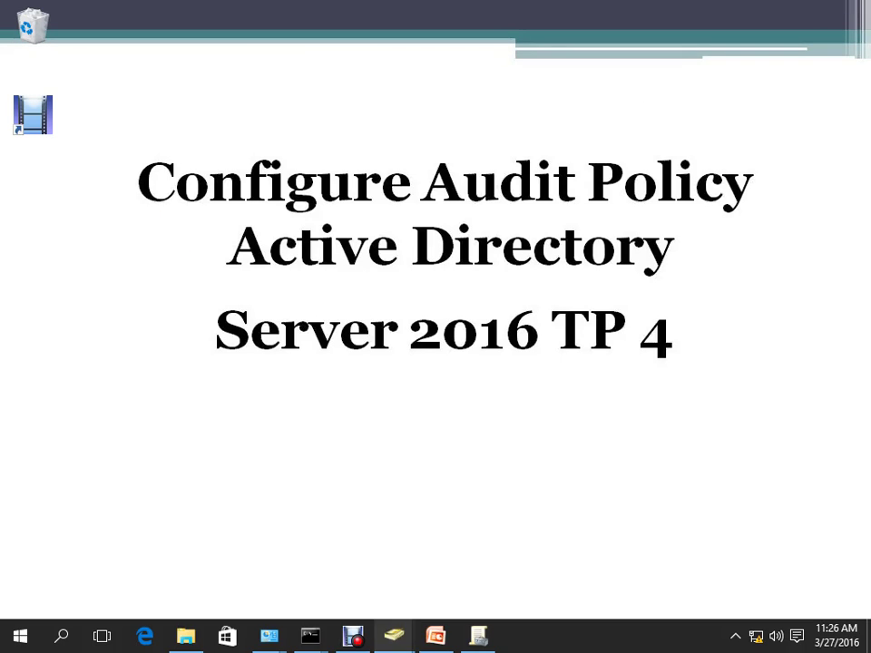
Exit the PowerPoint slide show, display slide 2 and hide the slide thumbnails.
{"action": "key", "text": "Escape"}
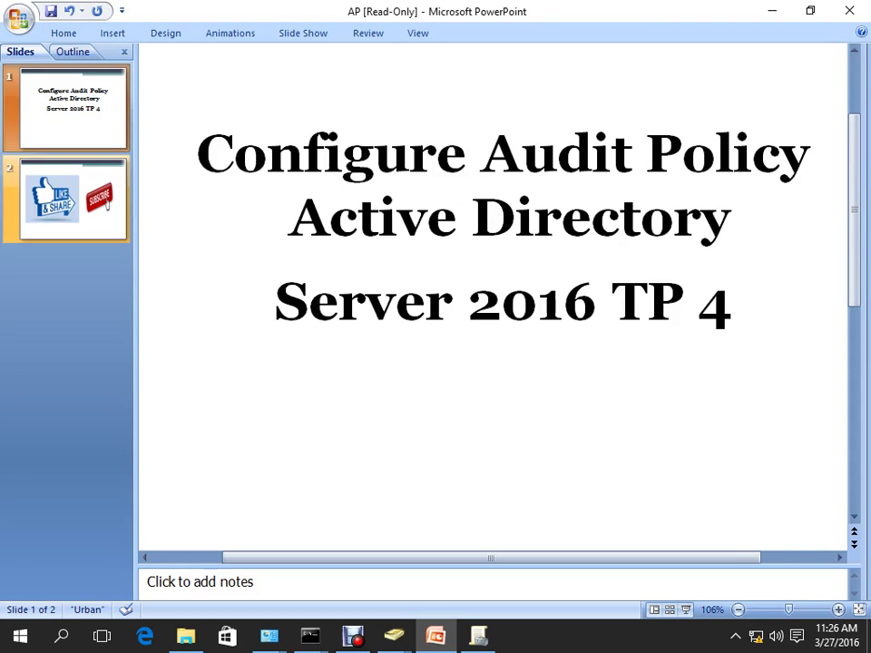
{"action": "left_click", "coordinate": [73, 199]}
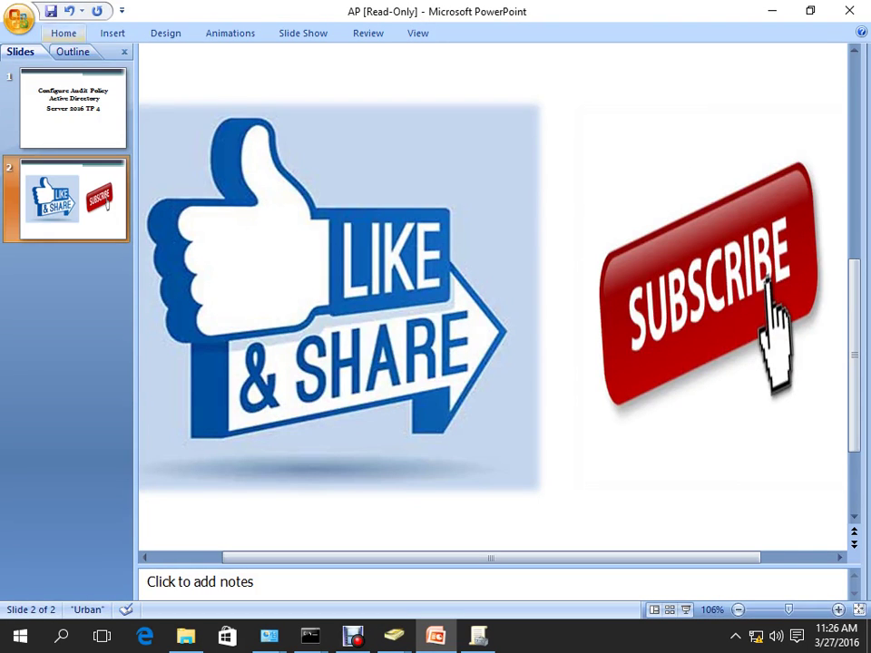
{"action": "left_click", "coordinate": [124, 52]}
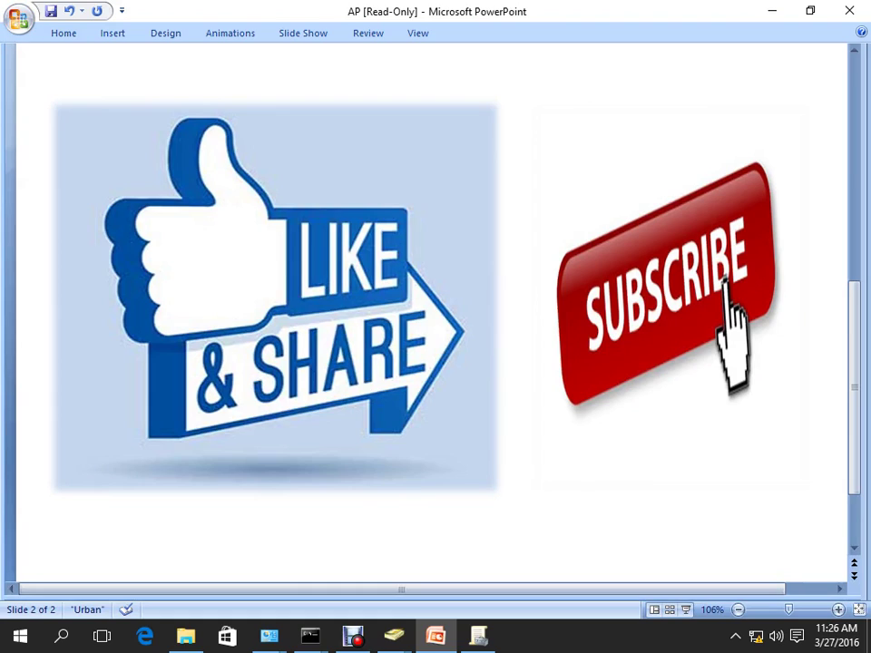